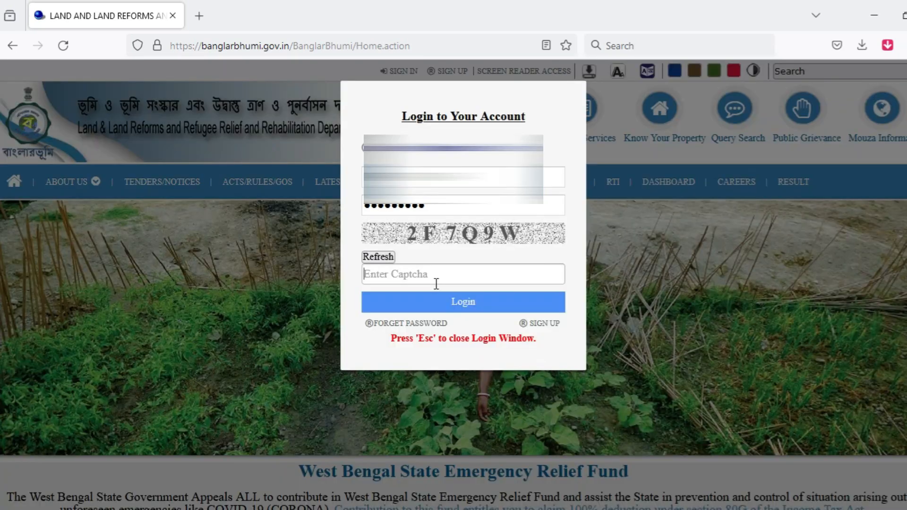
Step: Enter the displayed captcha code and log in to the account
left_click(448, 282)
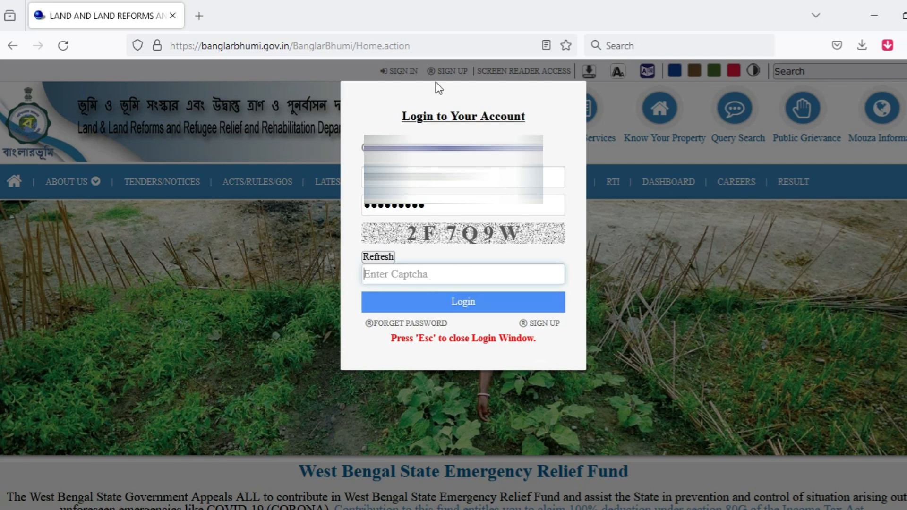
left_click(432, 278)
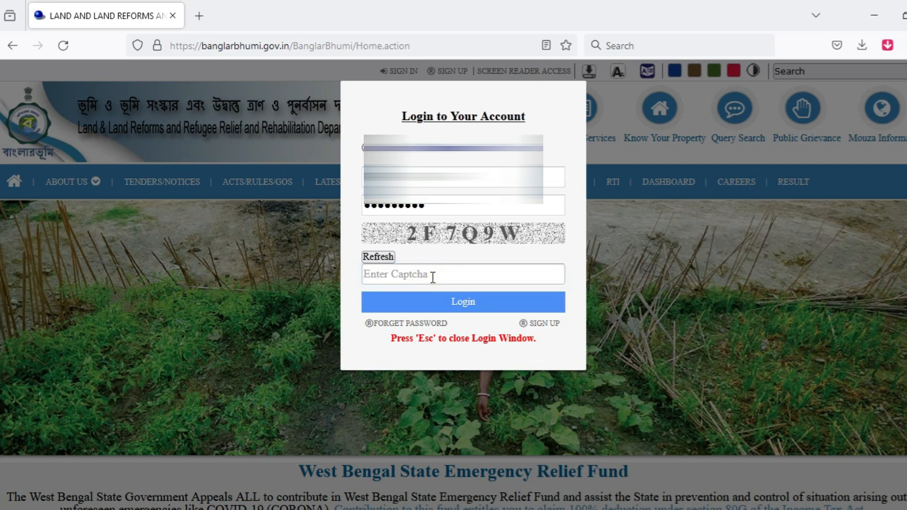
type("2f7")
left_click(425, 302)
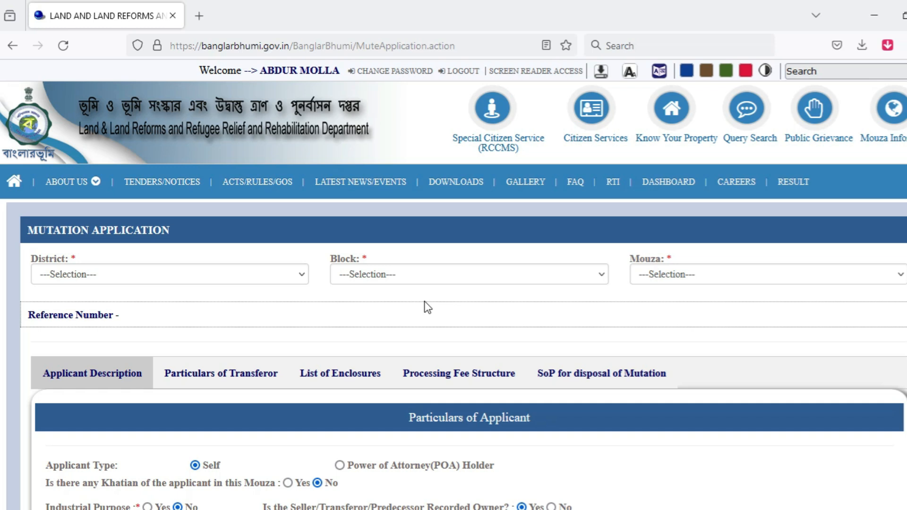
Step: Open the Mutation Application form from the online applications in Citizen Services
left_click(588, 121)
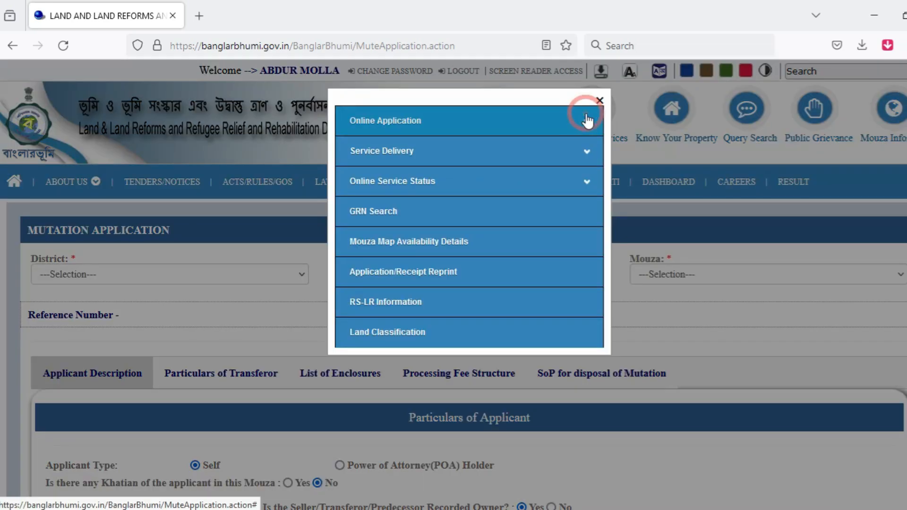
left_click(394, 122)
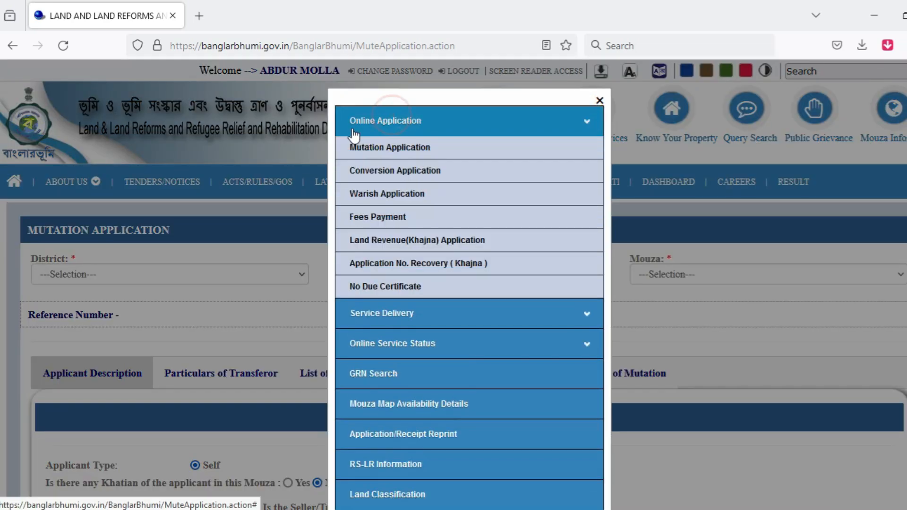
left_click(385, 148)
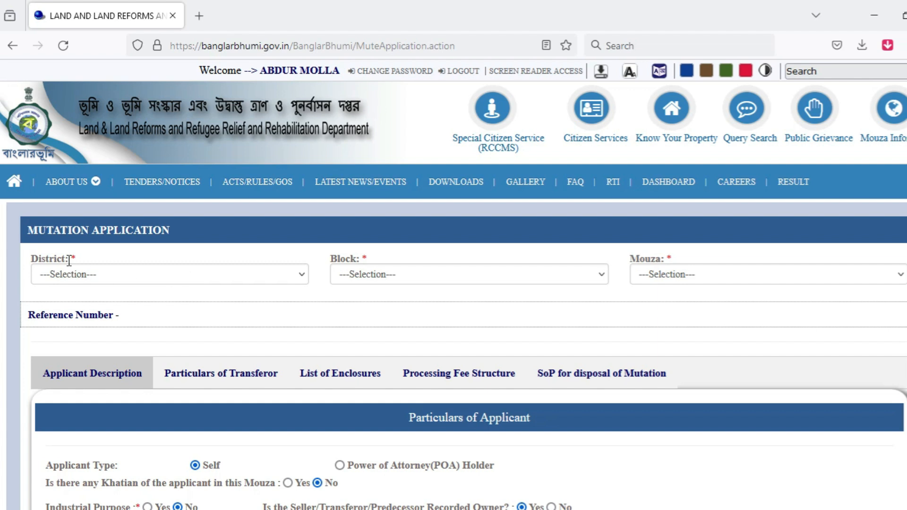
Step: Set the application's district to BIRBHUM, block to MAYURESWAR - II and mouza to BASUDEBPUR
left_click(89, 276)
key("Escape")
left_click(84, 345)
left_click(353, 266)
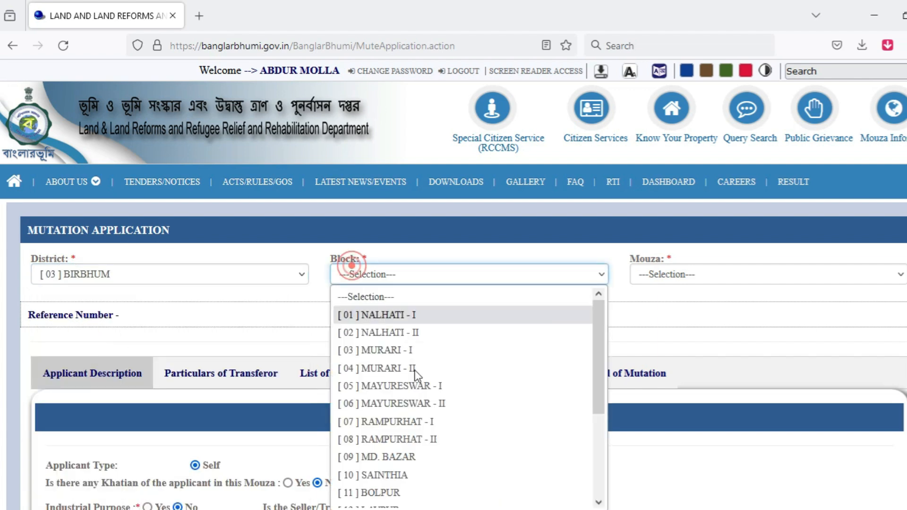
left_click(432, 406)
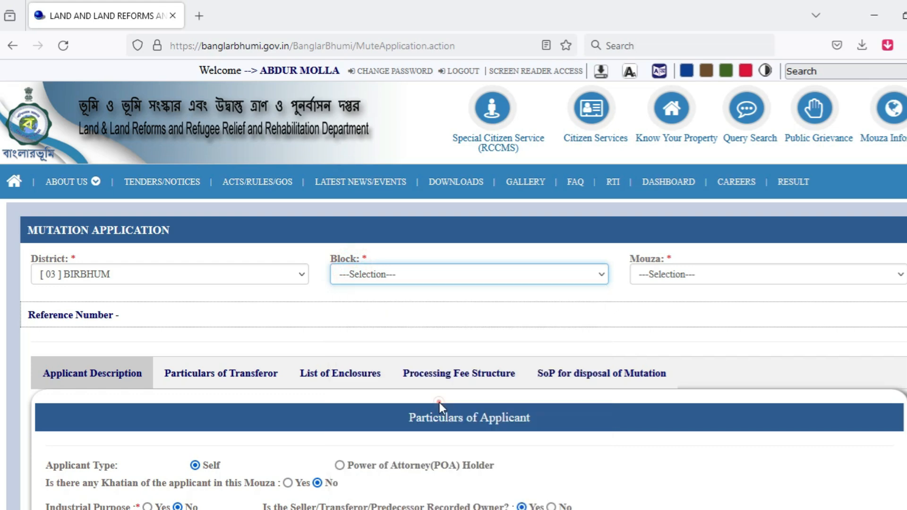
left_click(651, 275)
scroll(701, 381, "down", 10)
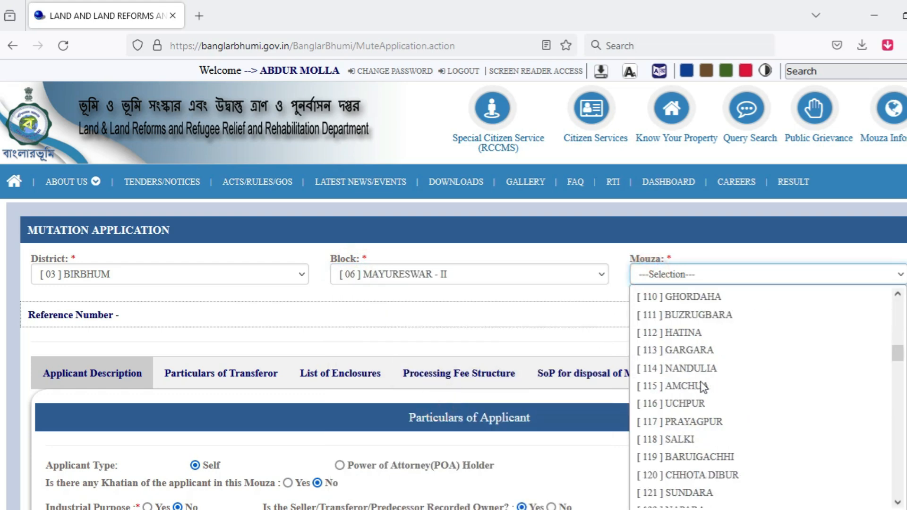
scroll(671, 407, "down", 3)
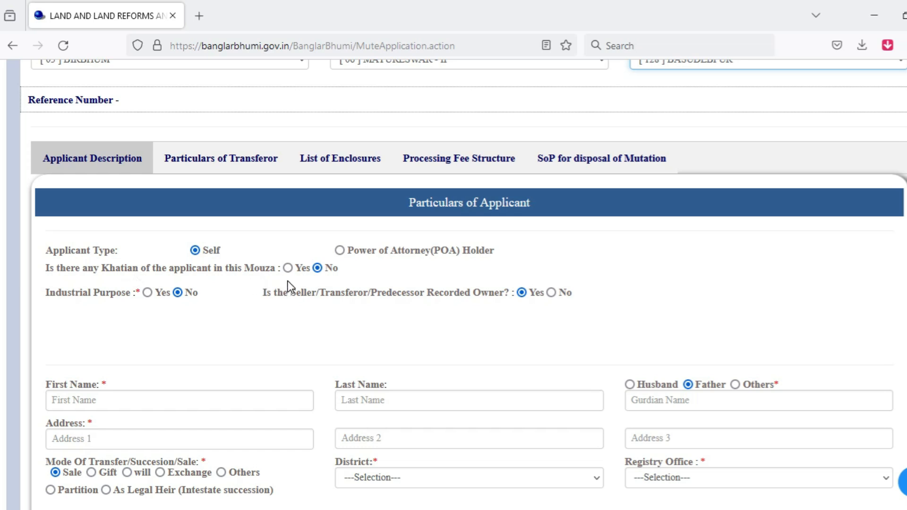
left_click(288, 268)
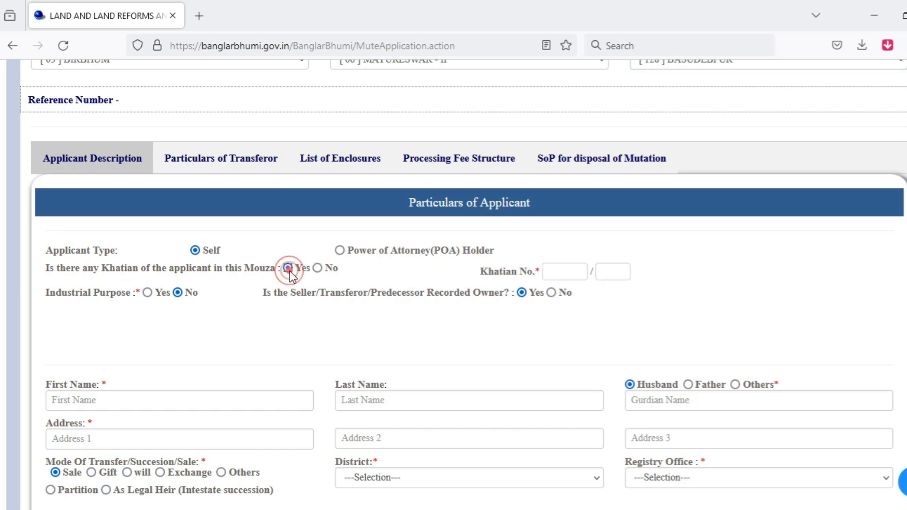
left_click(557, 272)
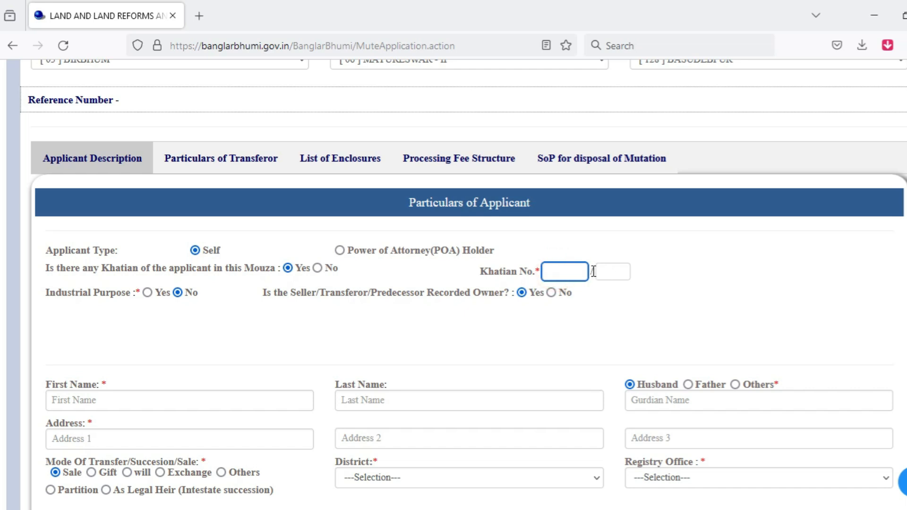
left_click(317, 268)
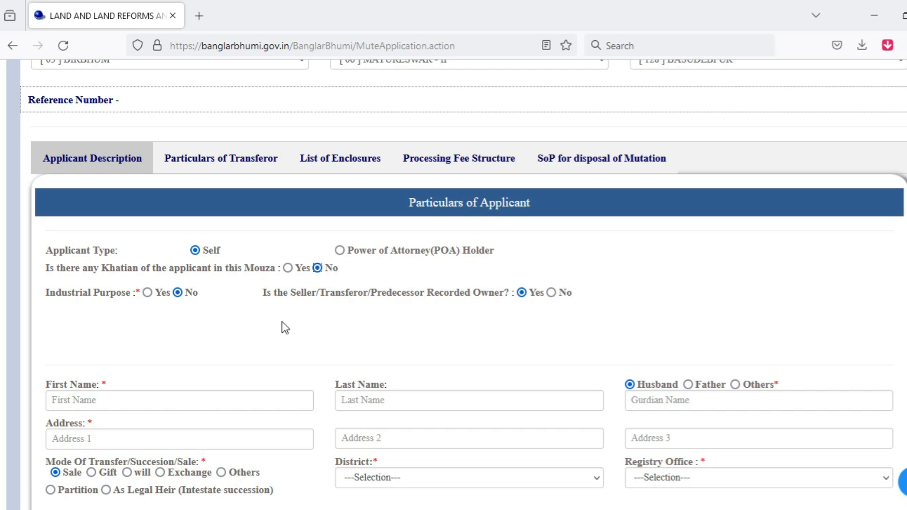
Step: Declare that the seller is not the recorded owner and that copies of the chain deed are available with the applicant
scroll(400, 326, "down", 1)
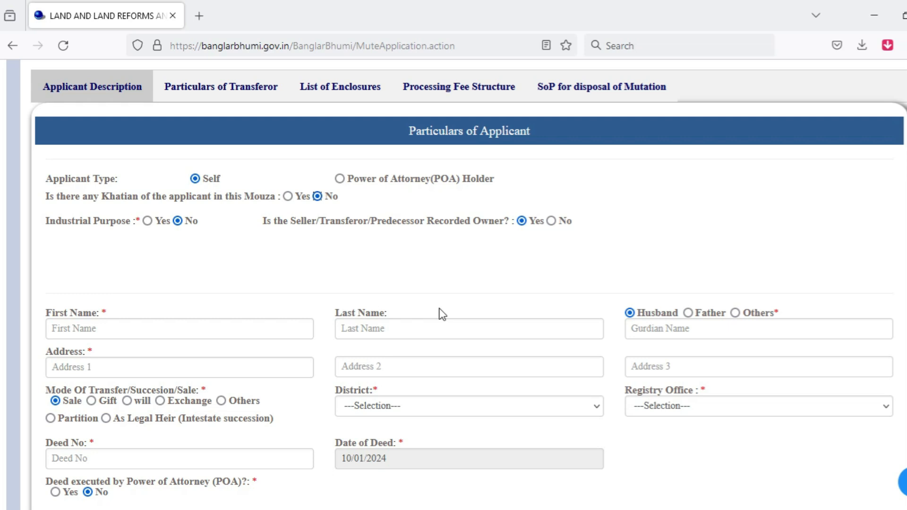
left_click(551, 221)
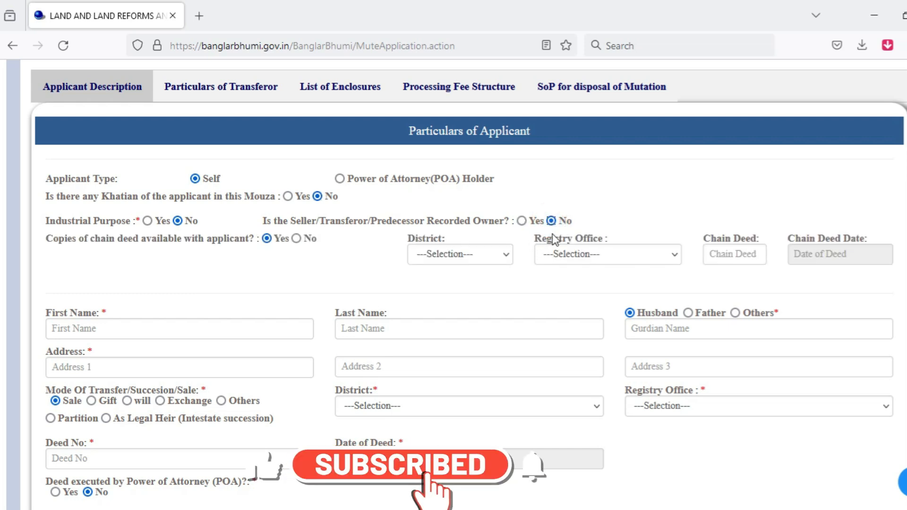
left_click(297, 239)
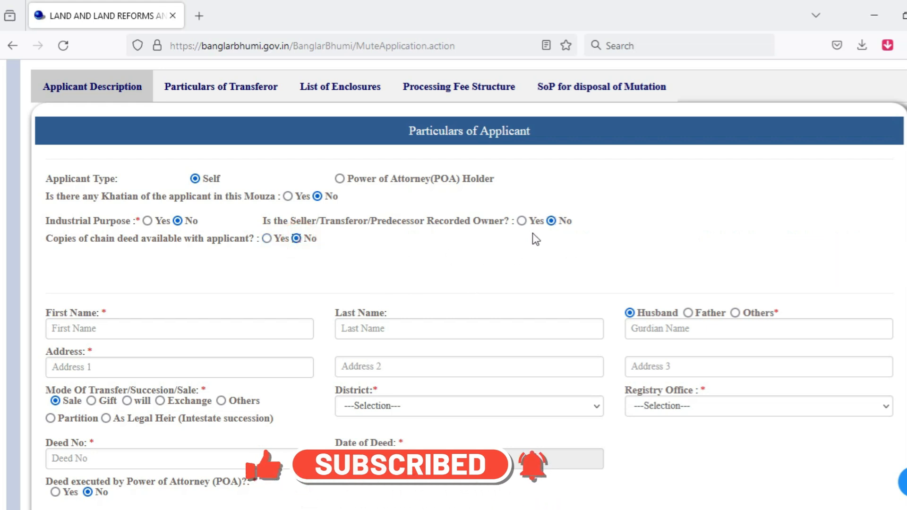
left_click(267, 238)
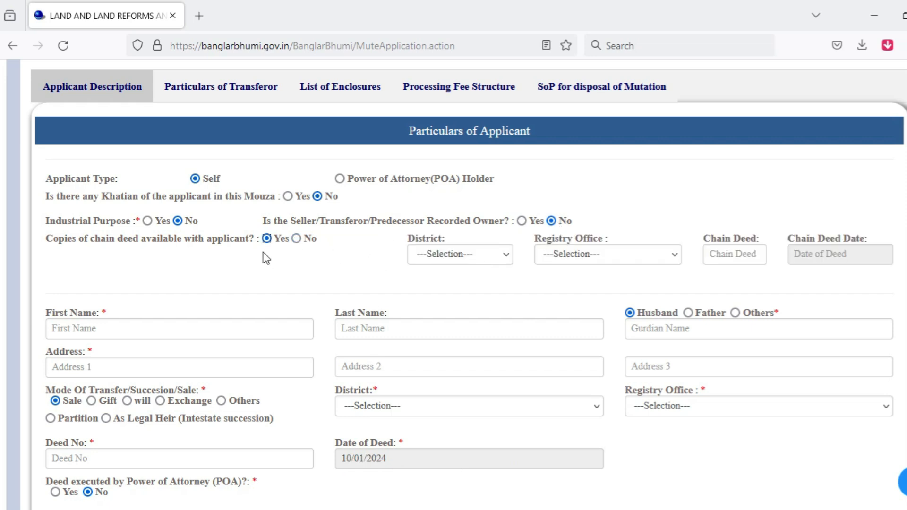
Step: Set the chain deed's district to BIRBHUM and registry office to A.D.S.R. MALLARPUR, and enter the chain deed number
left_click(463, 255)
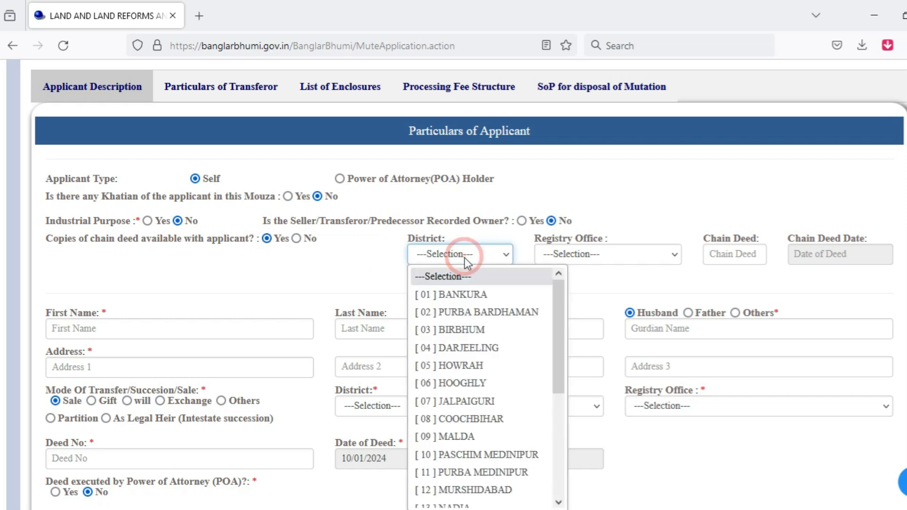
left_click(466, 330)
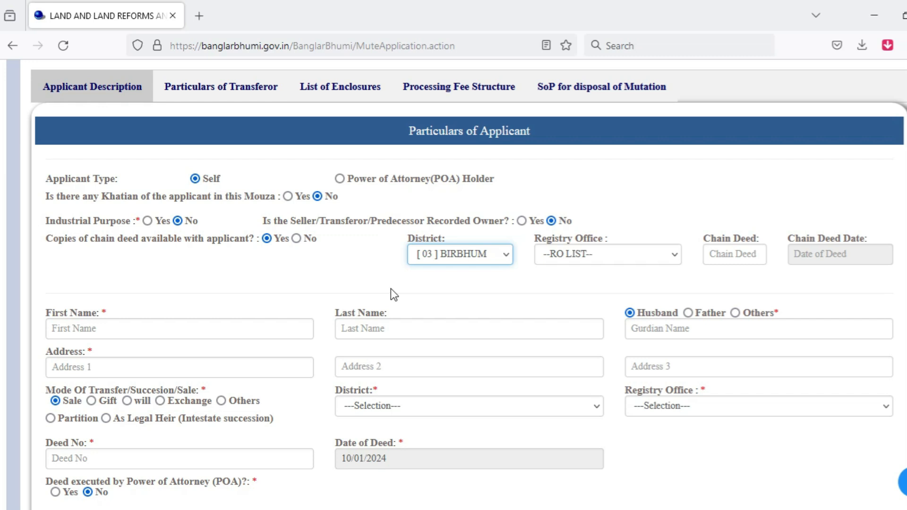
left_click(571, 254)
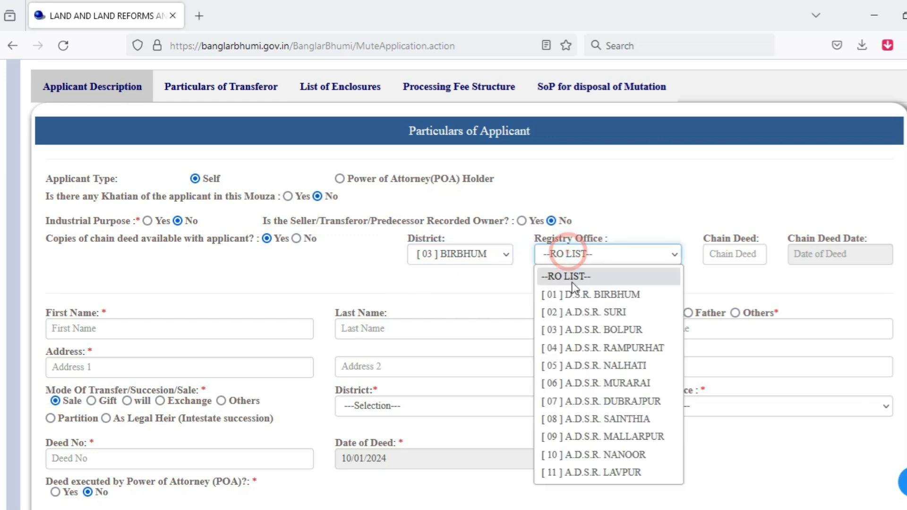
left_click(589, 441)
left_click(743, 257)
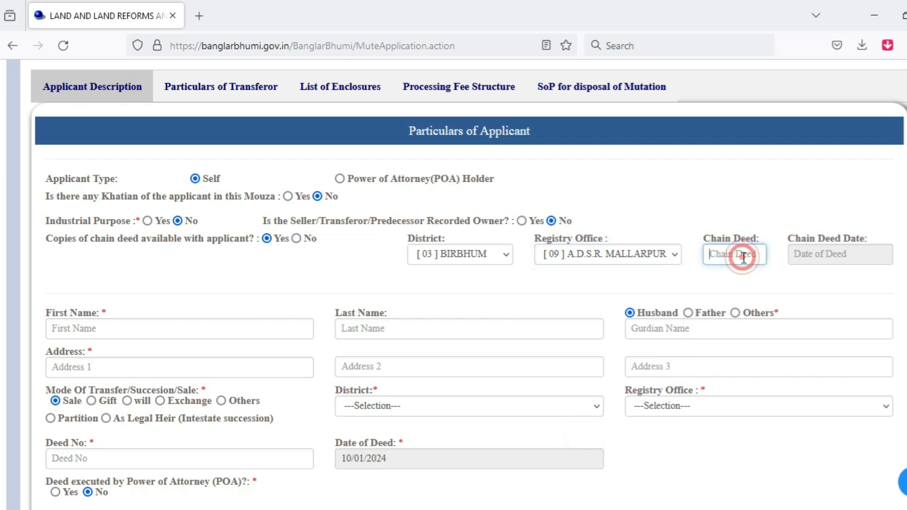
key("Home")
type("00")
left_click(580, 290)
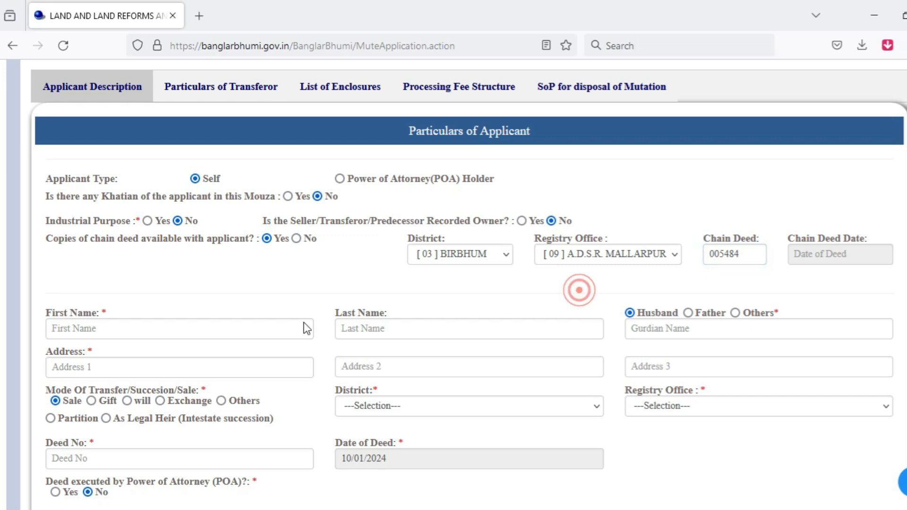
Step: Enter the applicant's first name and last name in the applicant particulars
scroll(284, 312, "down", 2)
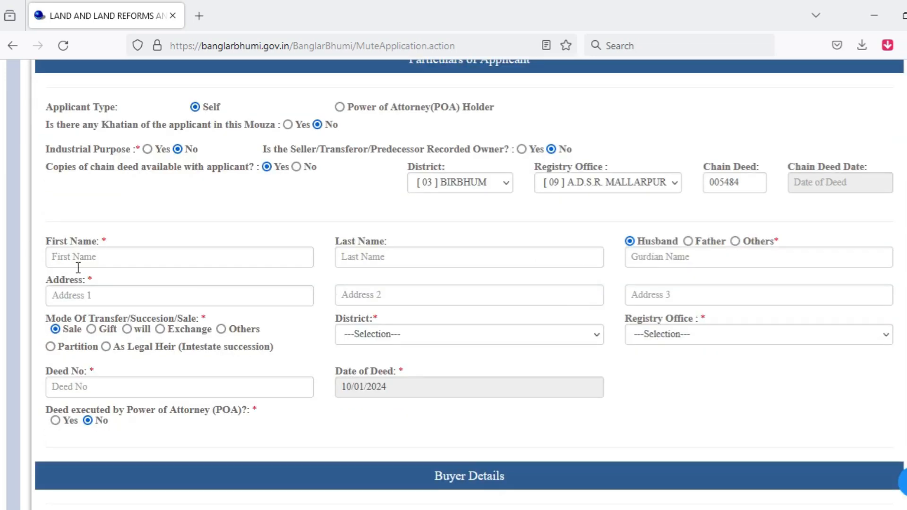
left_click(100, 258)
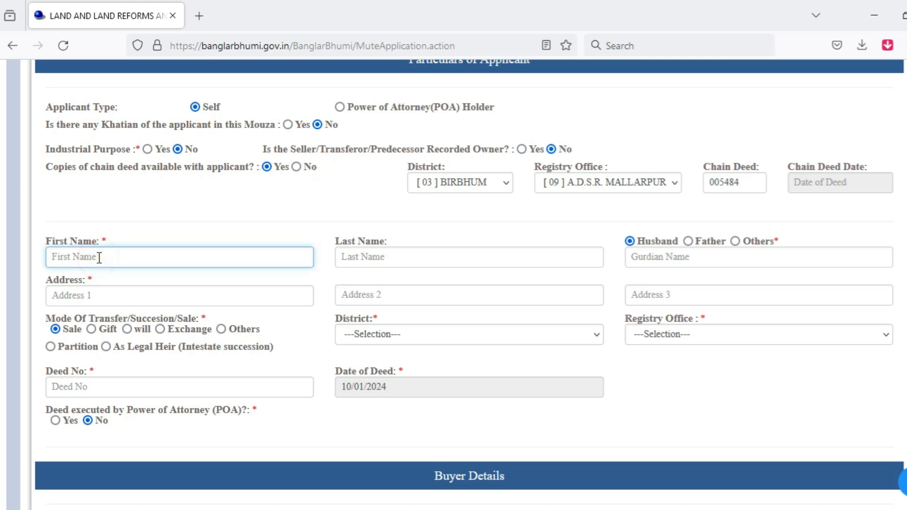
scroll(260, 358, "down", 5)
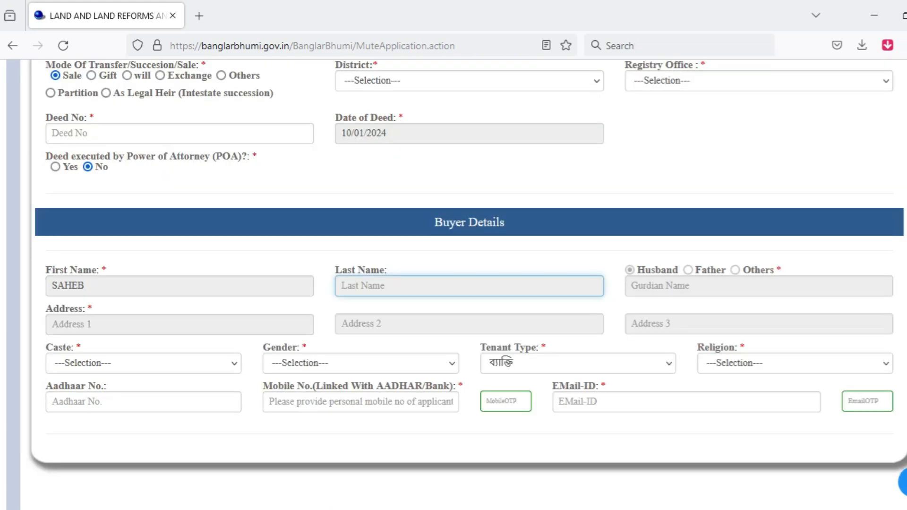
scroll(260, 358, "up", 7)
left_click(390, 360)
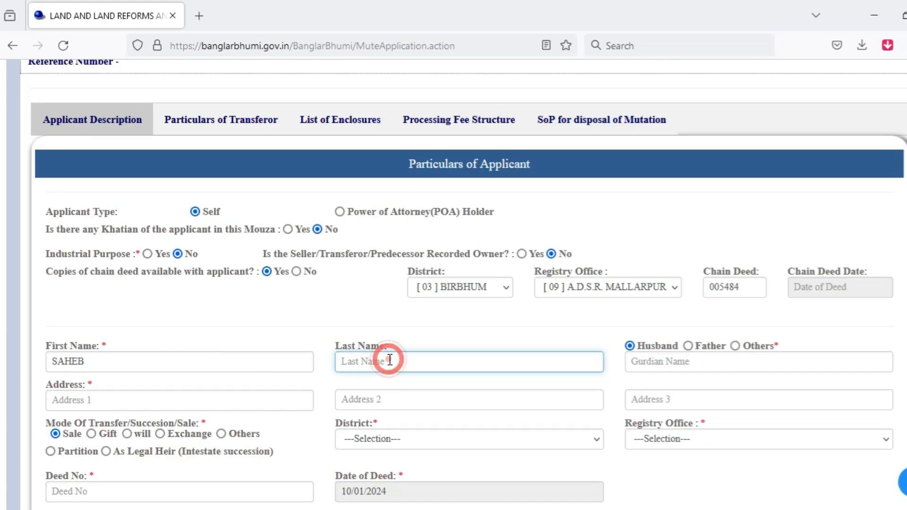
Step: Set the applicant's guardian type to Father and enter the father's full name
left_click(652, 365)
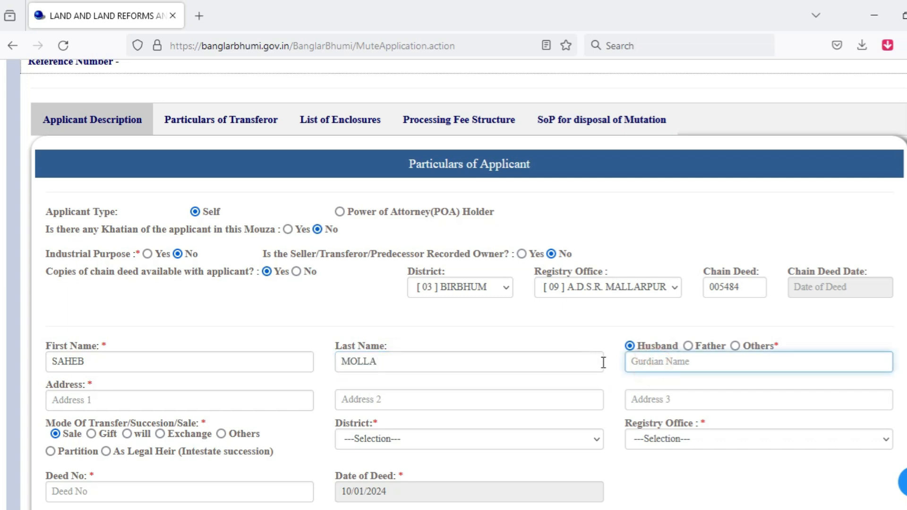
left_click(689, 345)
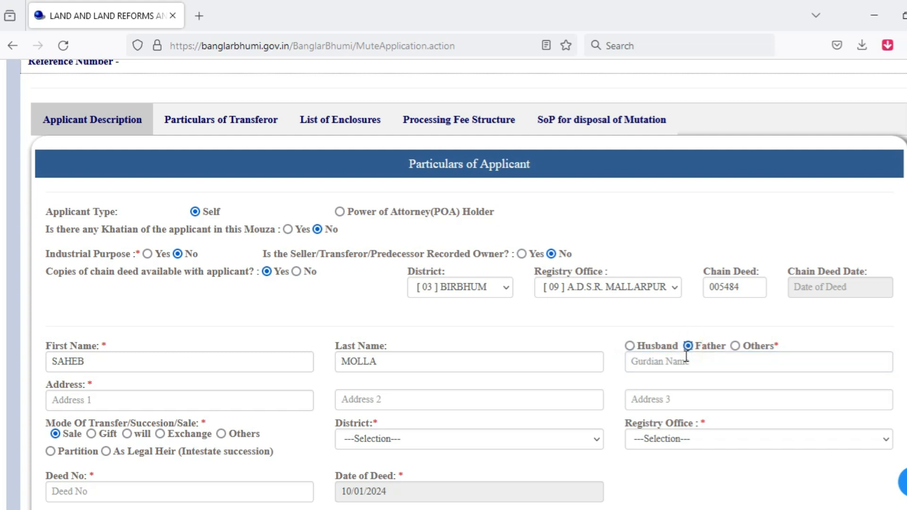
left_click(646, 361)
type("UN")
left_click(644, 373)
Step: Fill in the first line of the applicant's address
scroll(213, 361, "down", 3)
left_click(144, 256)
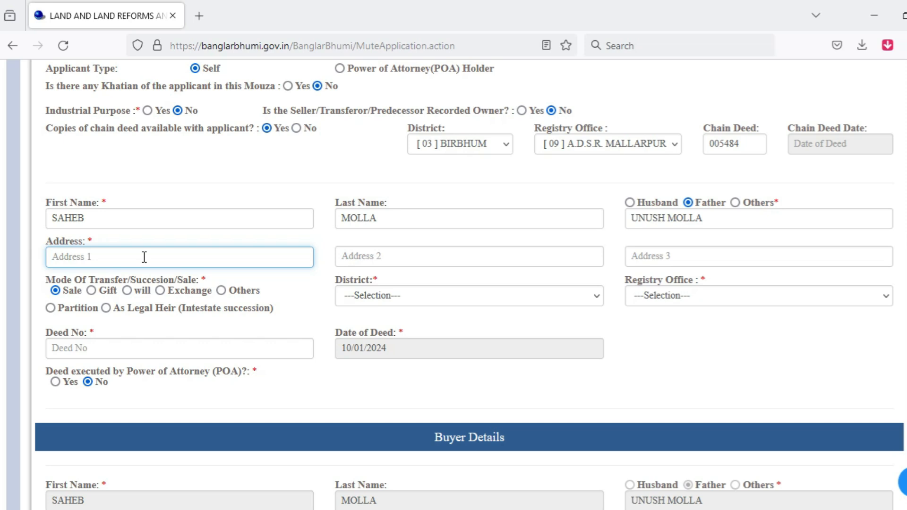
type("BA")
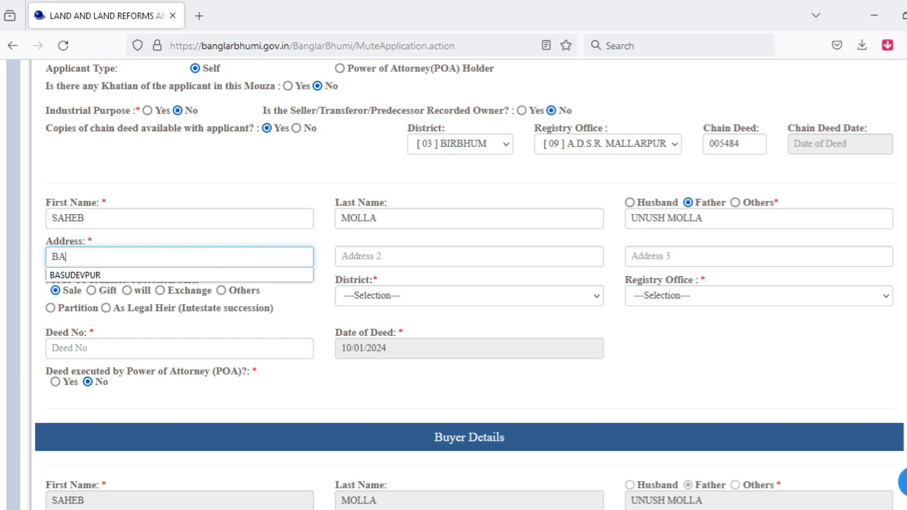
type("SUDEVPUR")
left_click(319, 317)
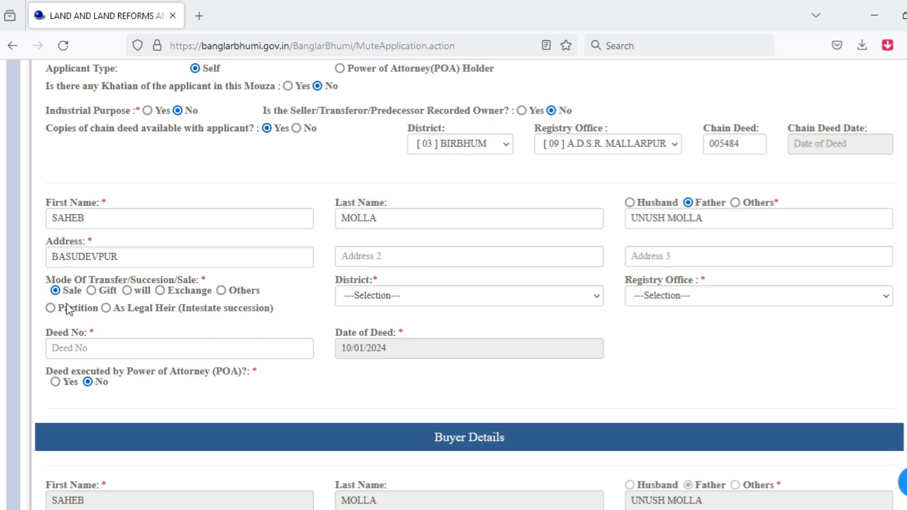
Step: Set the mode of transfer to Gift and acknowledge the alert about uploading the registered deed
left_click(92, 291)
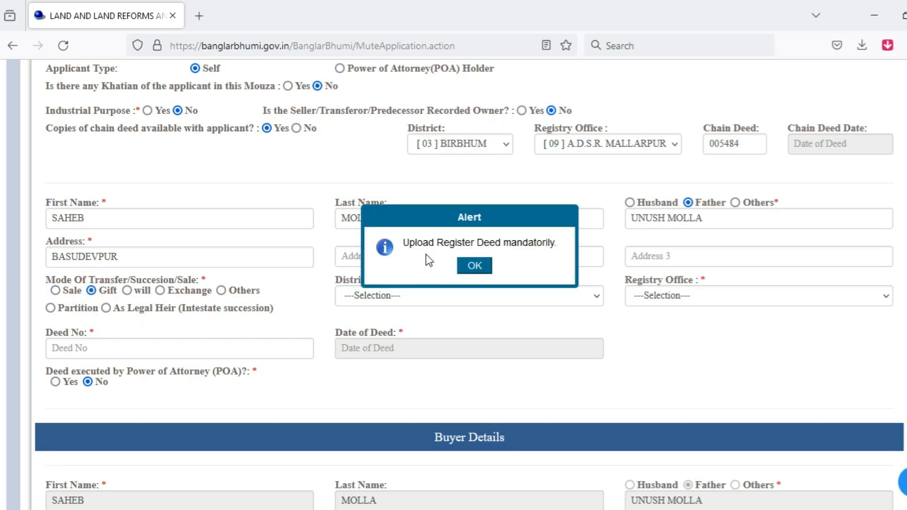
left_click(478, 267)
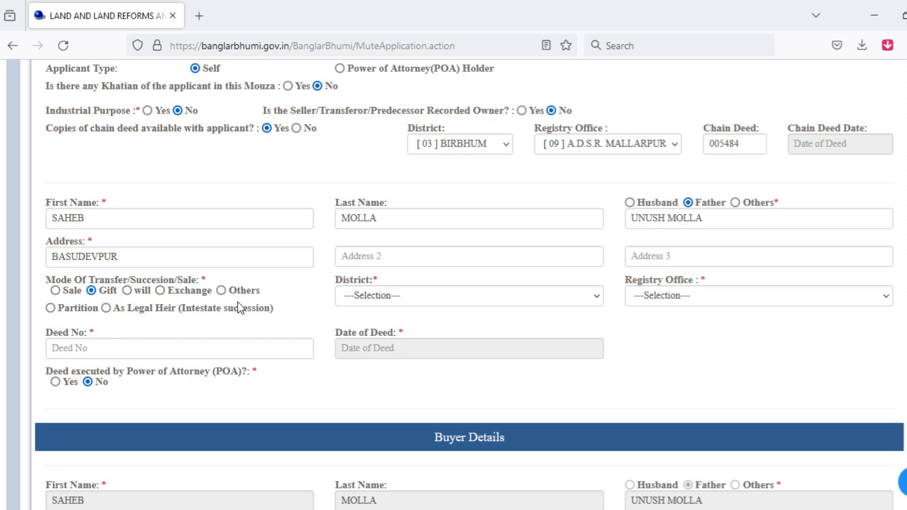
left_click(157, 319)
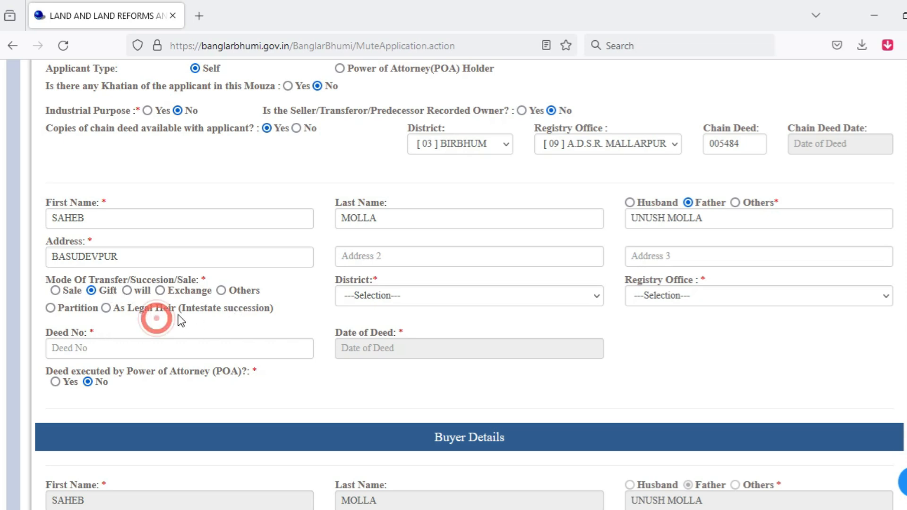
Step: Set the gift deed's district to [ 03 ] BIRBHUM and its registry office to [ 09 ] A.D.S.R. MALLARPUR
left_click(377, 296)
left_click(411, 126)
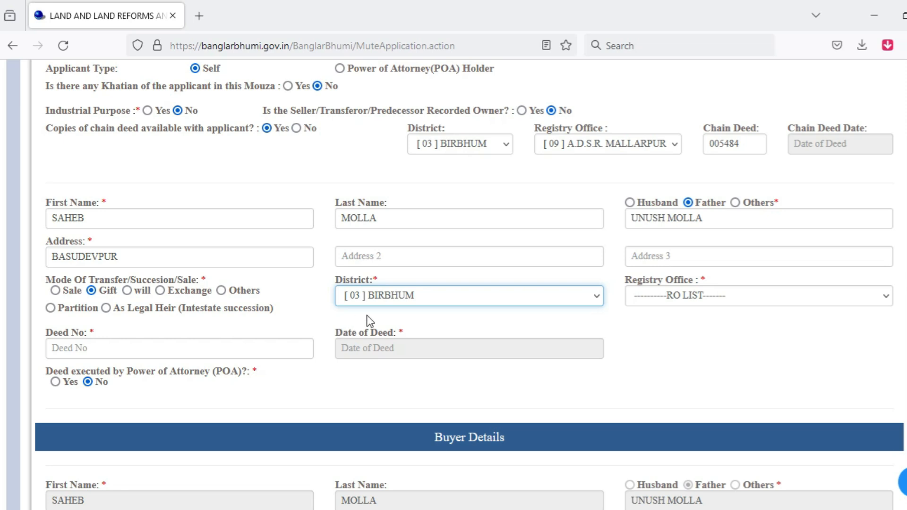
left_click(652, 297)
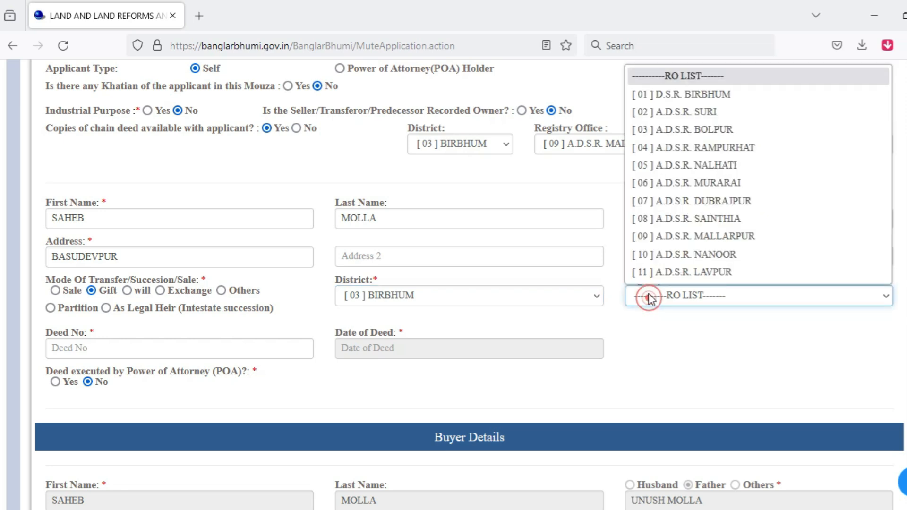
left_click(702, 236)
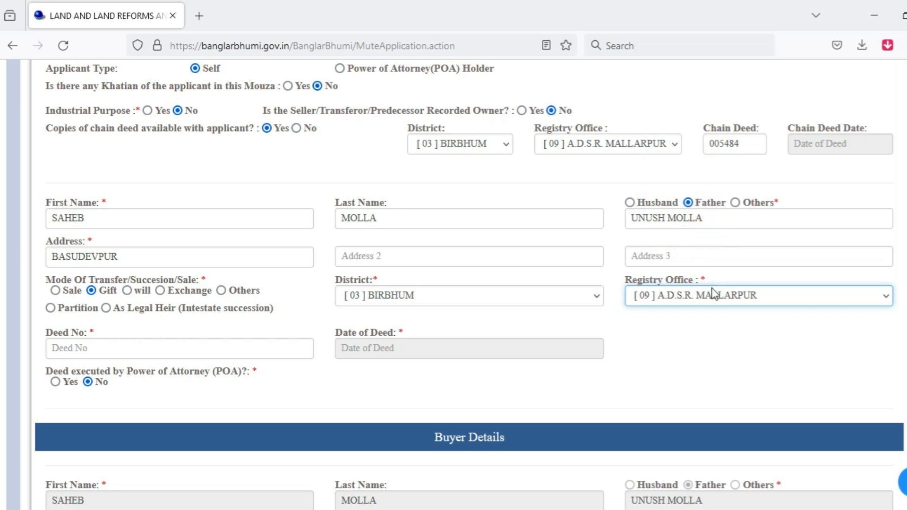
scroll(520, 303, "down", 3)
left_click(112, 273)
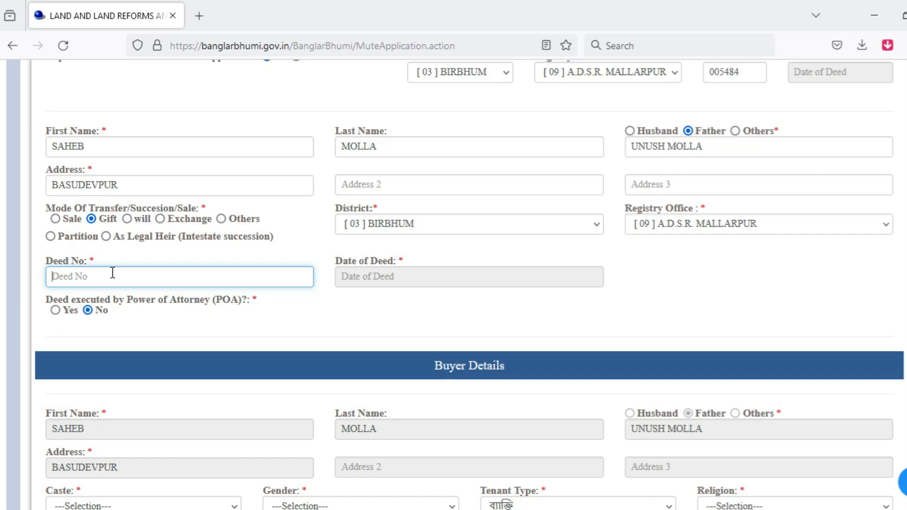
left_click(287, 327)
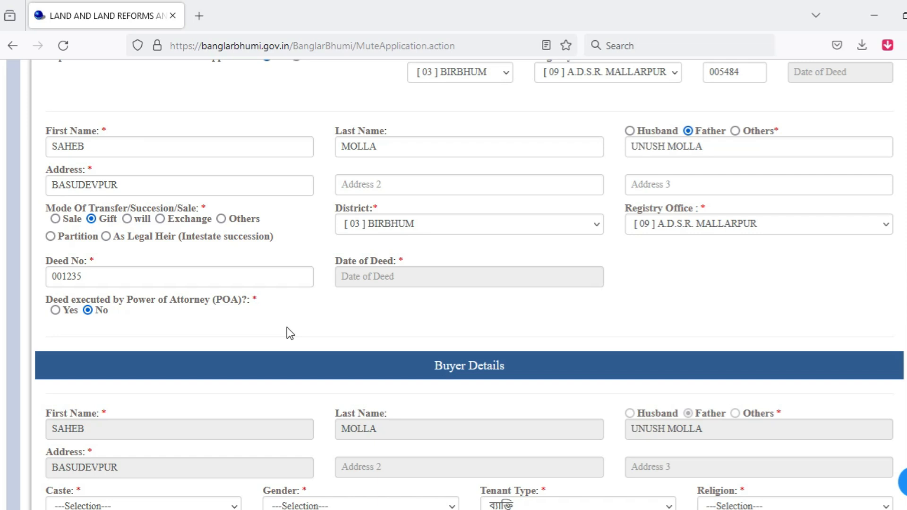
left_click(135, 280)
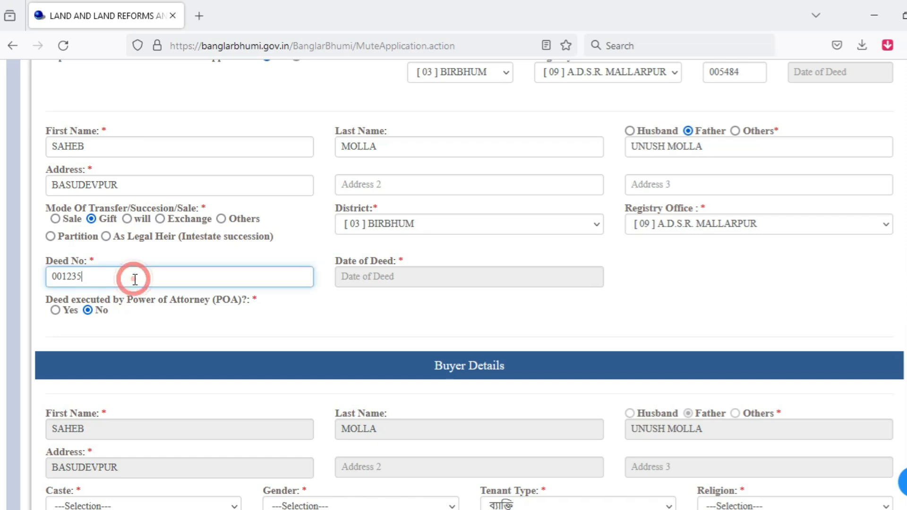
left_click(56, 280)
key("BackSpace")
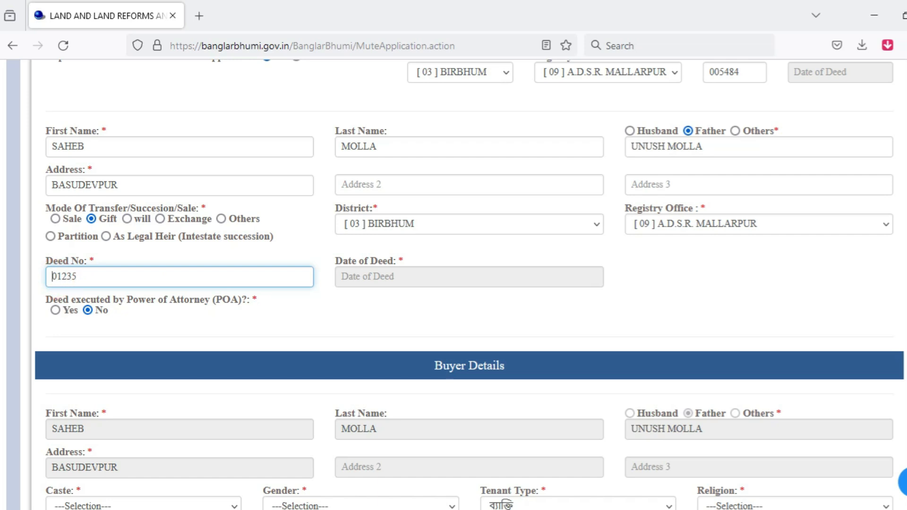
left_click(92, 282)
type("0")
left_click(334, 323)
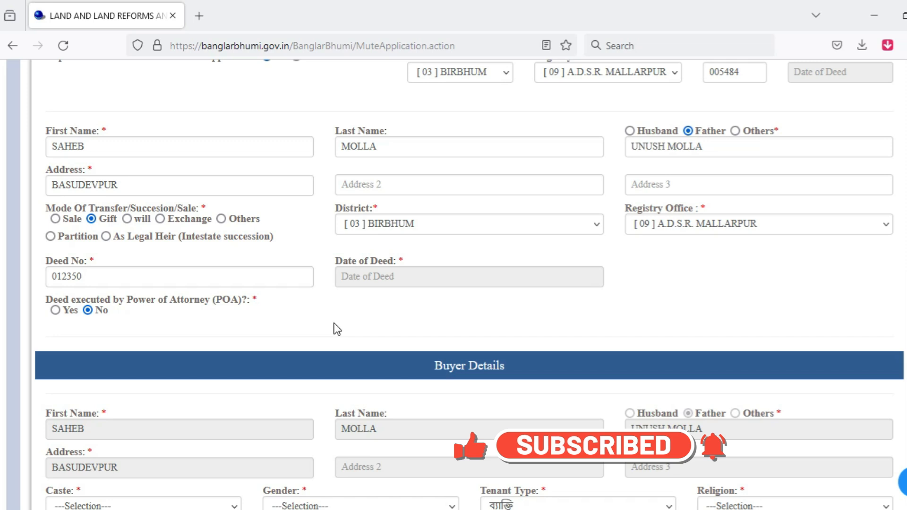
Step: Set the gift deed's date of deed to 06/01/2022
left_click(368, 282)
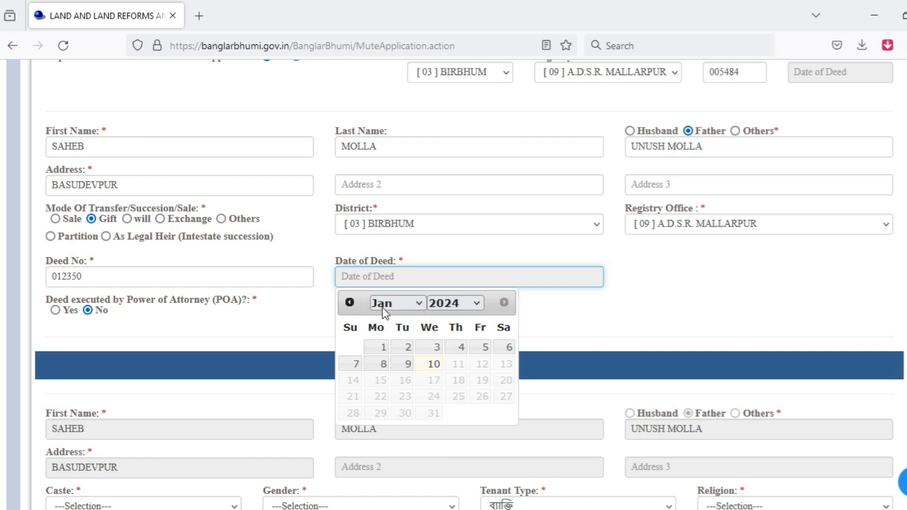
left_click(458, 304)
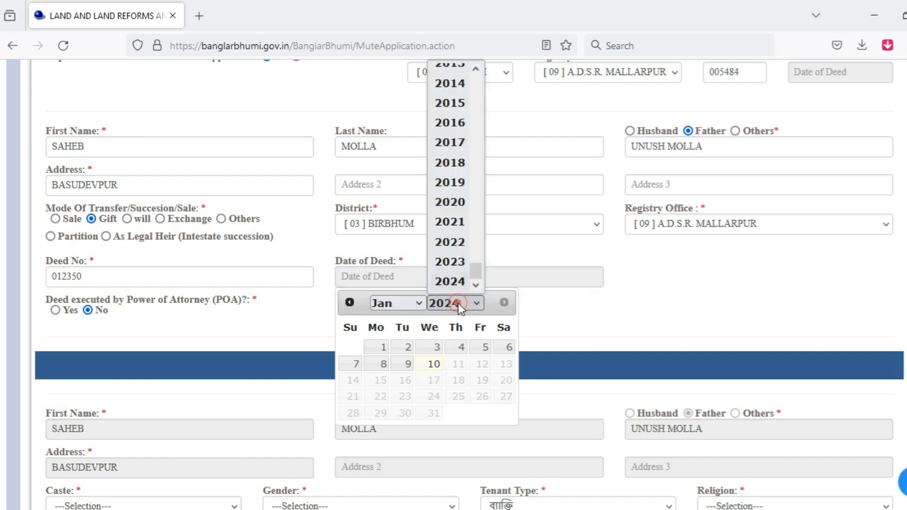
left_click(458, 239)
left_click(400, 308)
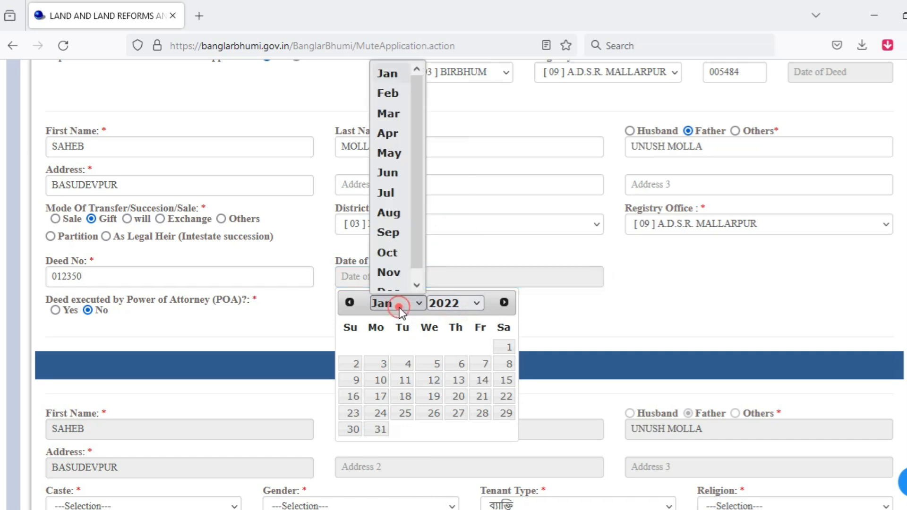
left_click(399, 300)
left_click(459, 364)
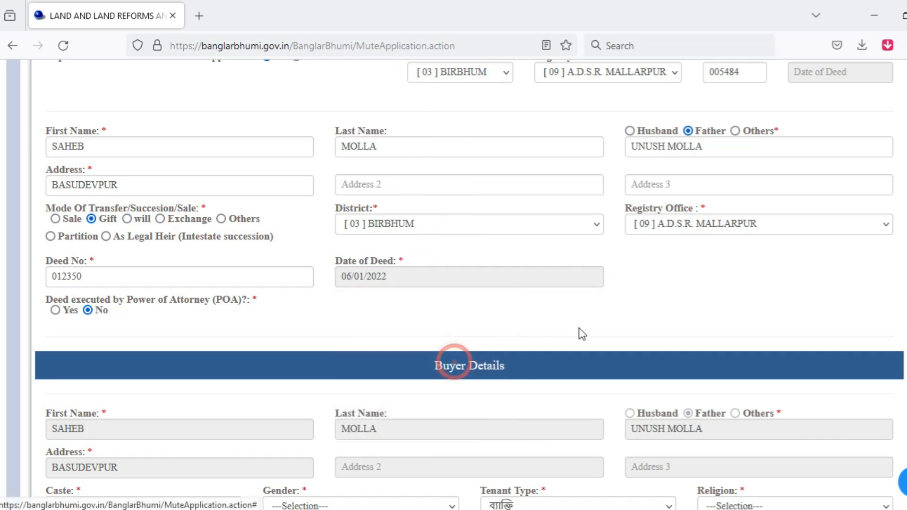
left_click(541, 315)
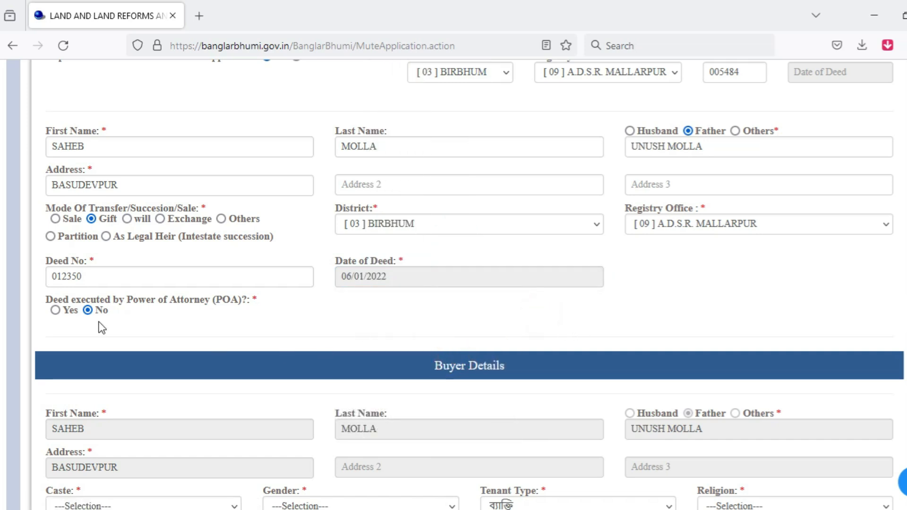
Step: In the buyer details, set the caste to GENERAL, the gender to MALE and the religion to MUSLIM
scroll(431, 339, "down", 3)
scroll(176, 345, "down", 2)
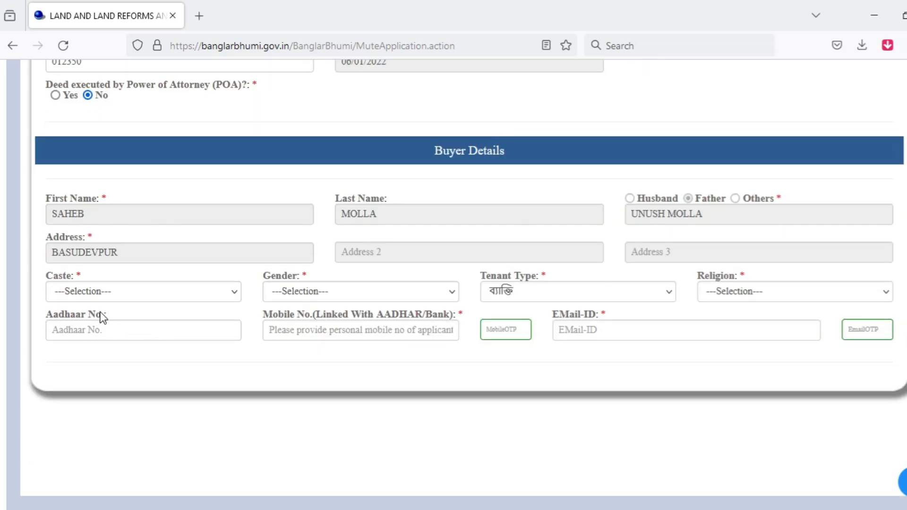
left_click(108, 298)
left_click(112, 332)
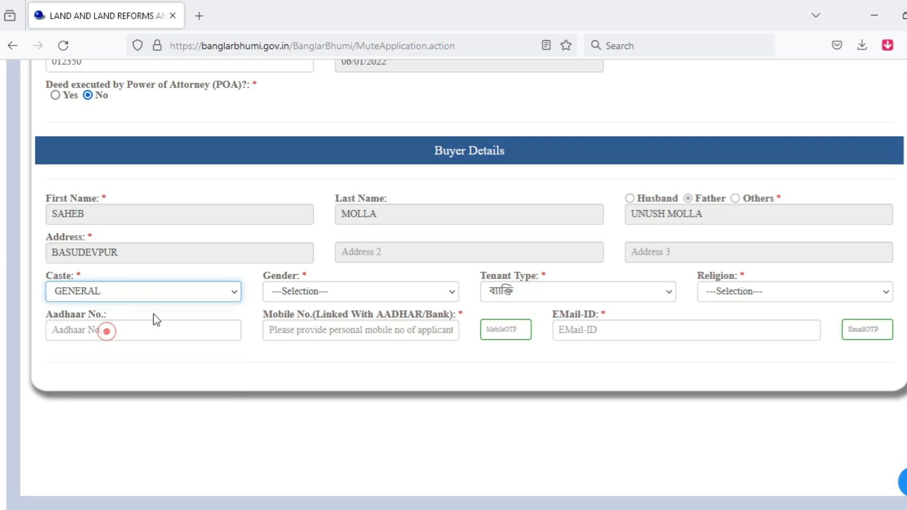
left_click(328, 292)
left_click(319, 350)
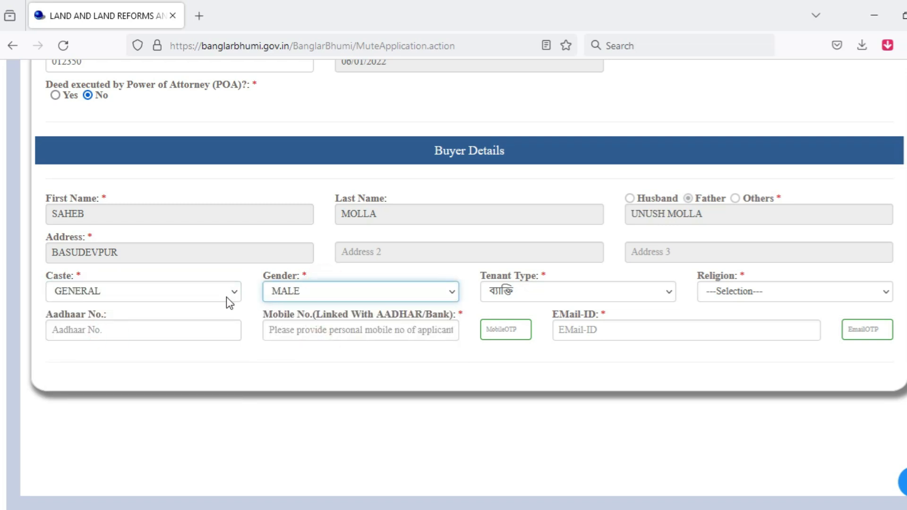
left_click(725, 293)
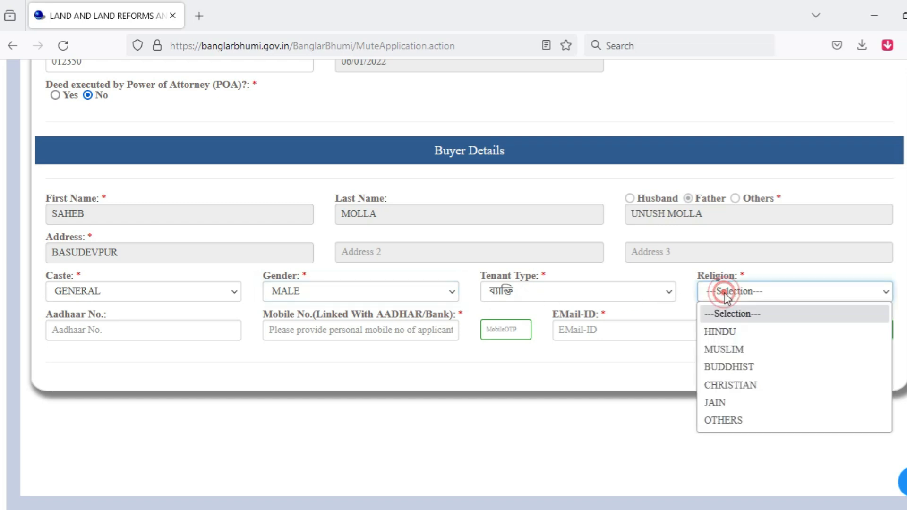
left_click(742, 351)
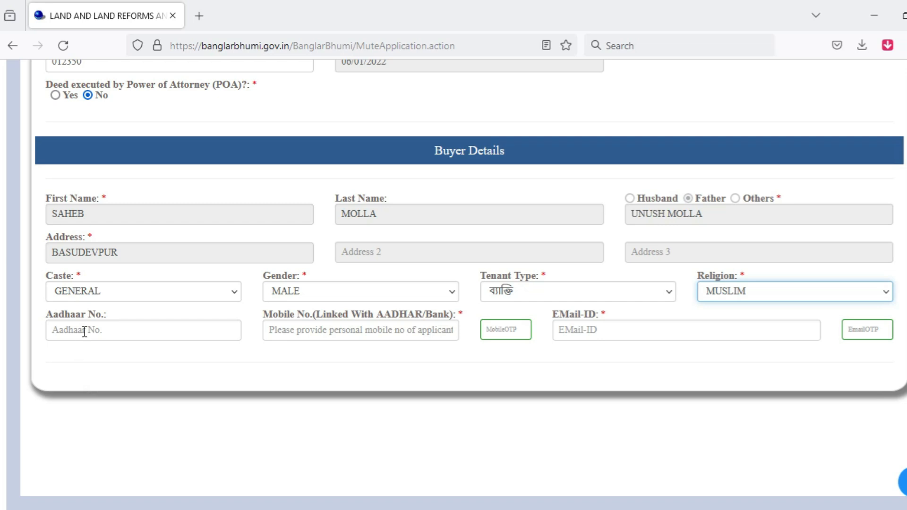
Step: Fill in the buyer's mobile number and enter the mobile OTP, leaving the Aadhaar number blank
left_click(108, 331)
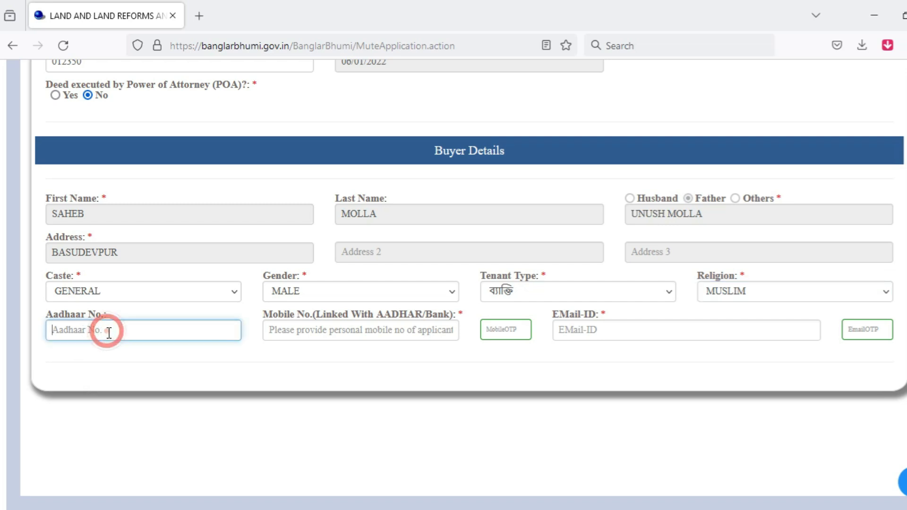
left_click(207, 357)
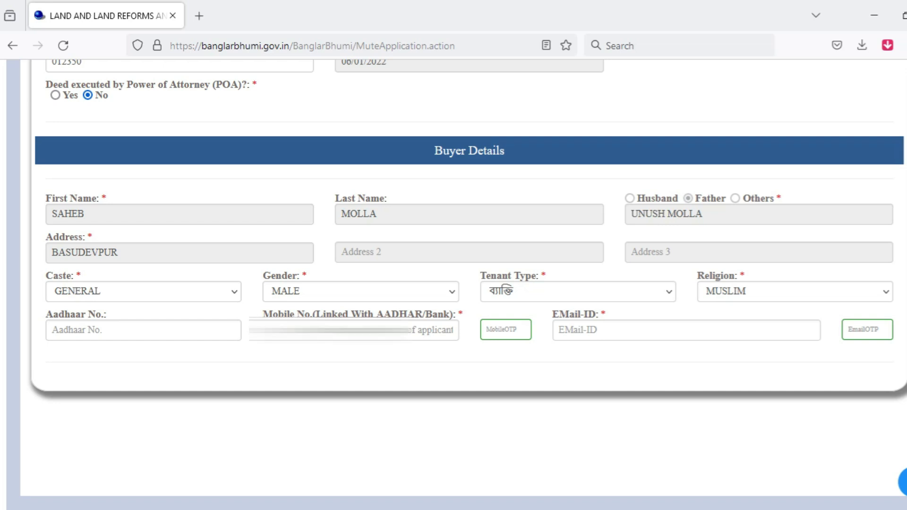
left_click(349, 331)
left_click(350, 331)
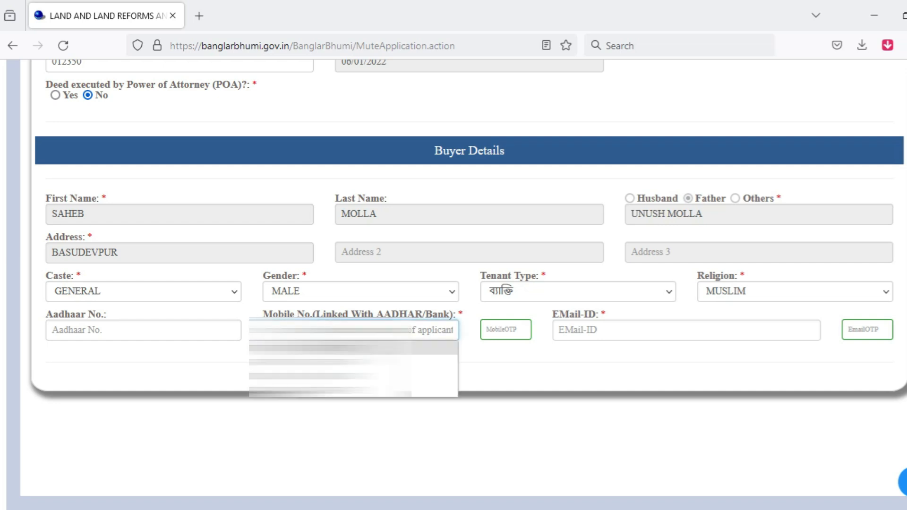
left_click(350, 362)
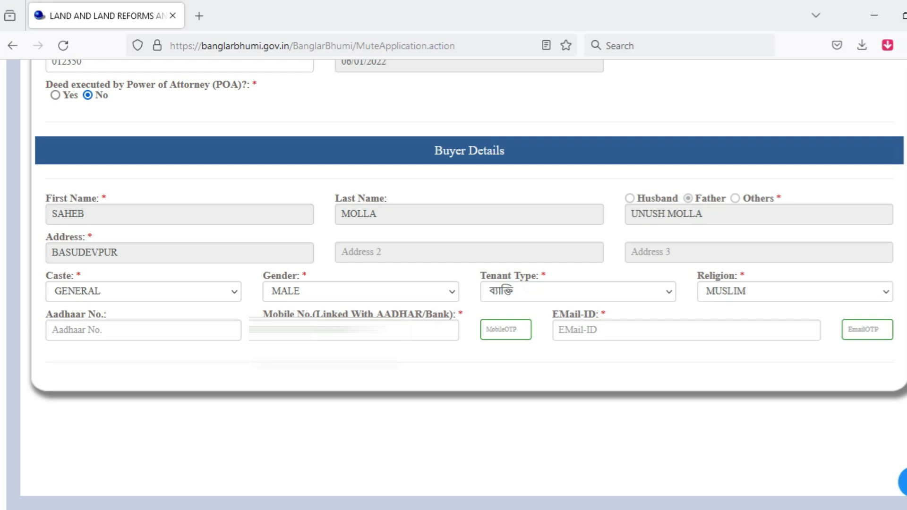
left_click(499, 330)
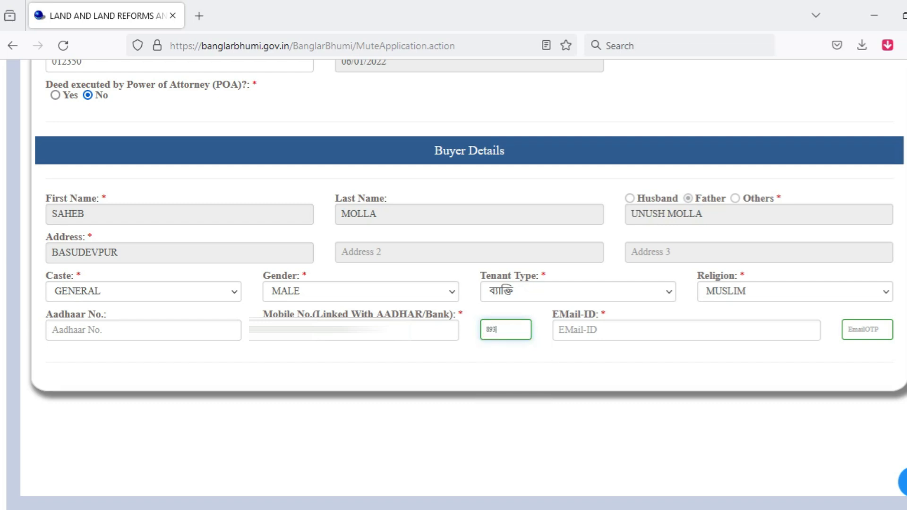
left_click(528, 370)
Step: Fill in the buyer's e-mail address and enter the e-mail OTP
left_click(590, 333)
type("s")
key("Down")
key("Return")
left_click(627, 381)
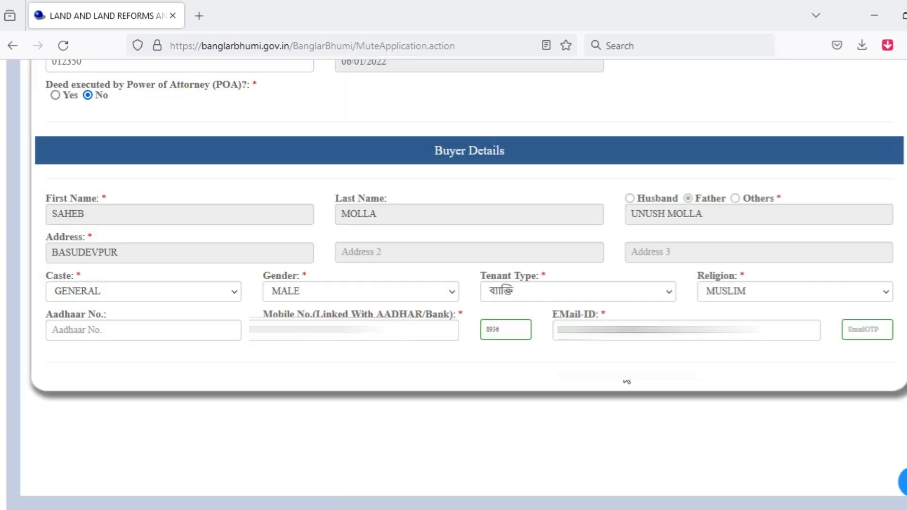
left_click(671, 381)
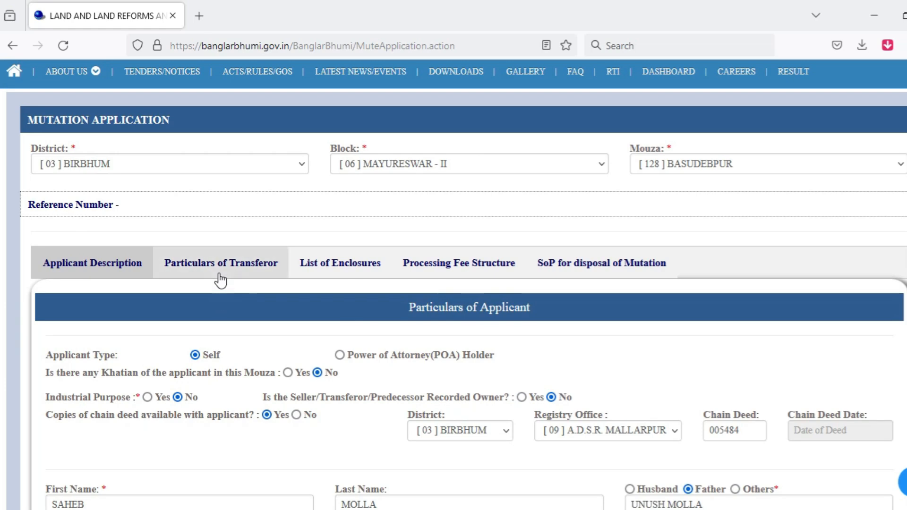
Step: In the particulars of transferor, enter the seller's first name, last name and father's name
left_click(220, 275)
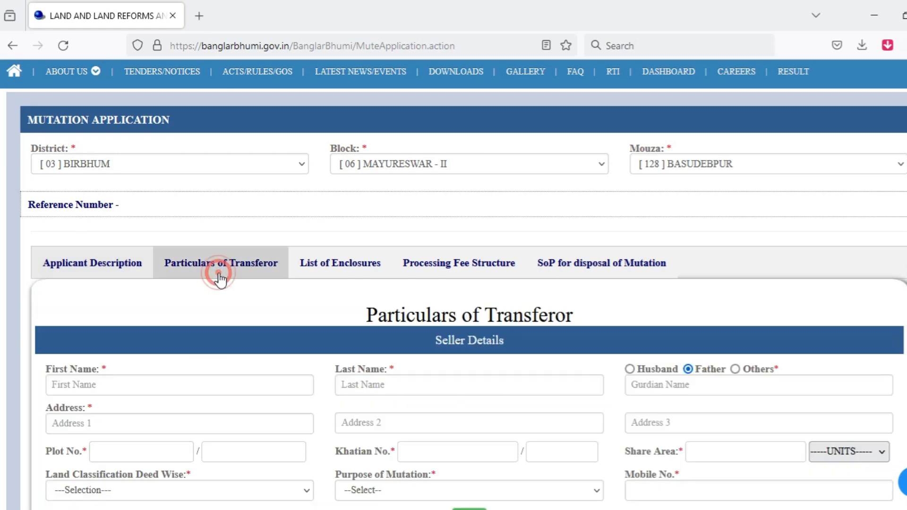
scroll(221, 274, "down", 3)
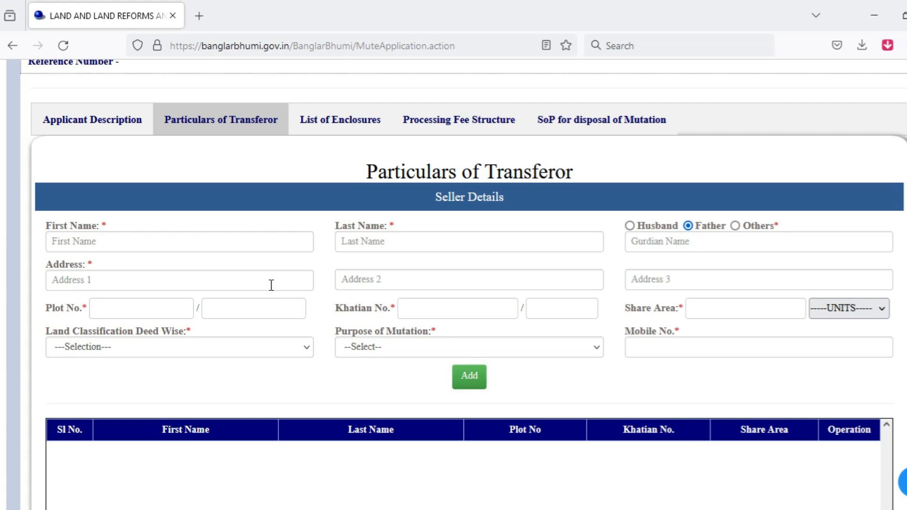
left_click(163, 243)
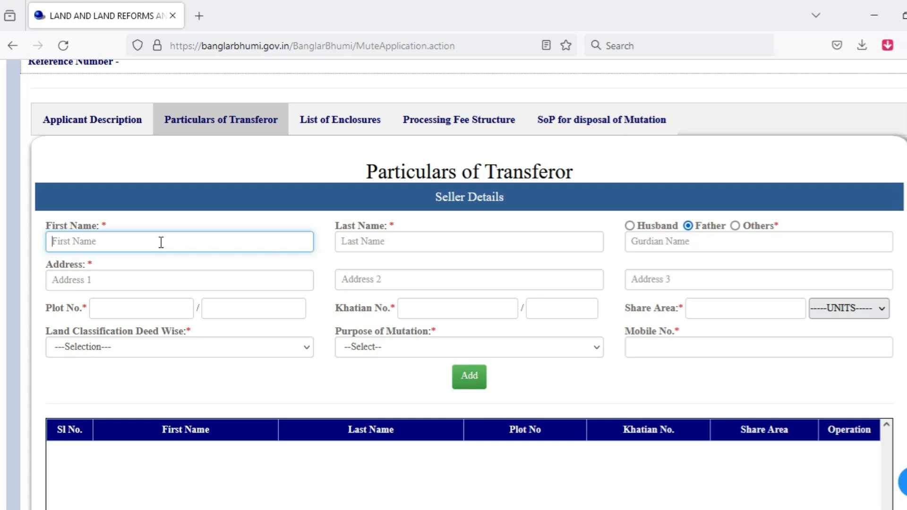
left_click(363, 239)
key("Tab")
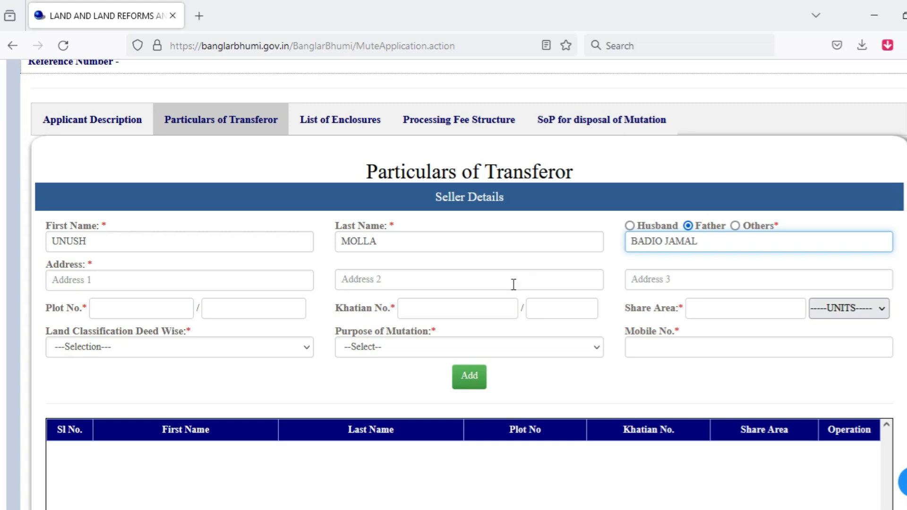
Step: Fill in the first line of the seller's address
left_click(144, 278)
type("BASUDEVPUR")
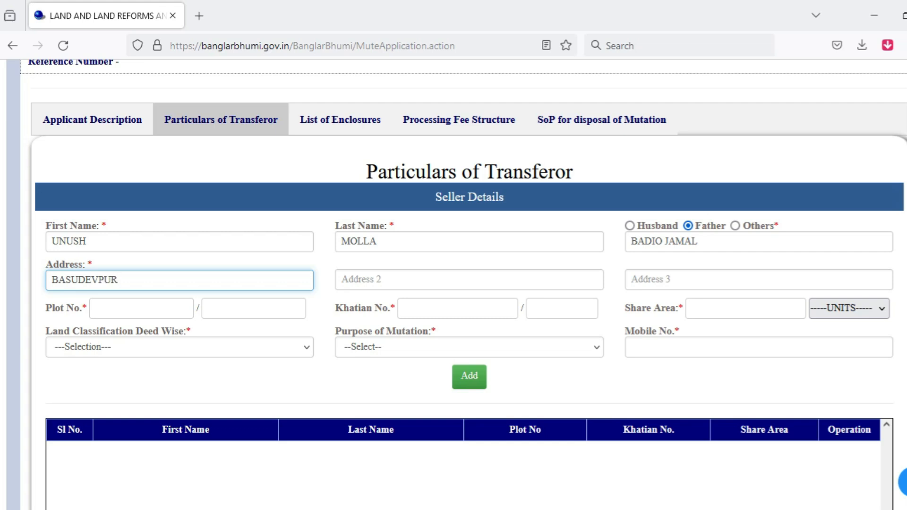
Step: Enter plot number 3227 and khatian number 2450 for the transferred land
left_click(126, 309)
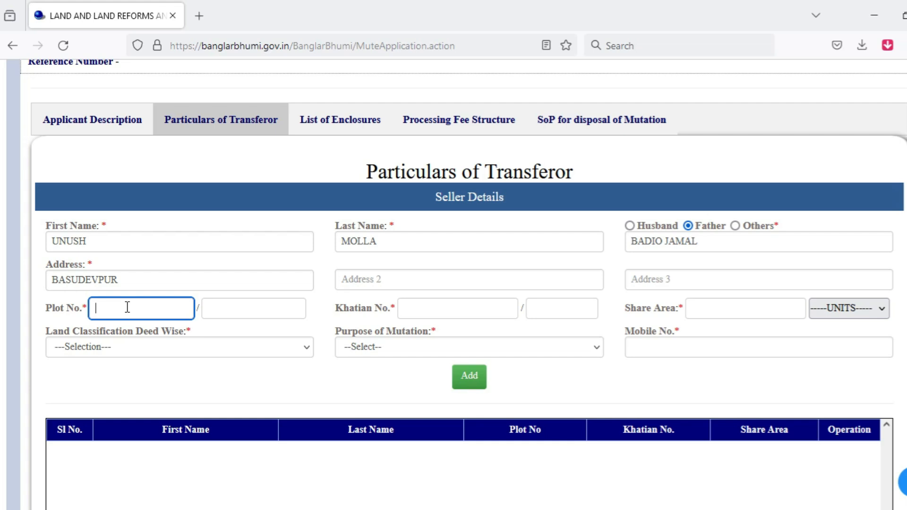
type("3227")
left_click(220, 383)
left_click(431, 306)
type("2450")
left_click(370, 378)
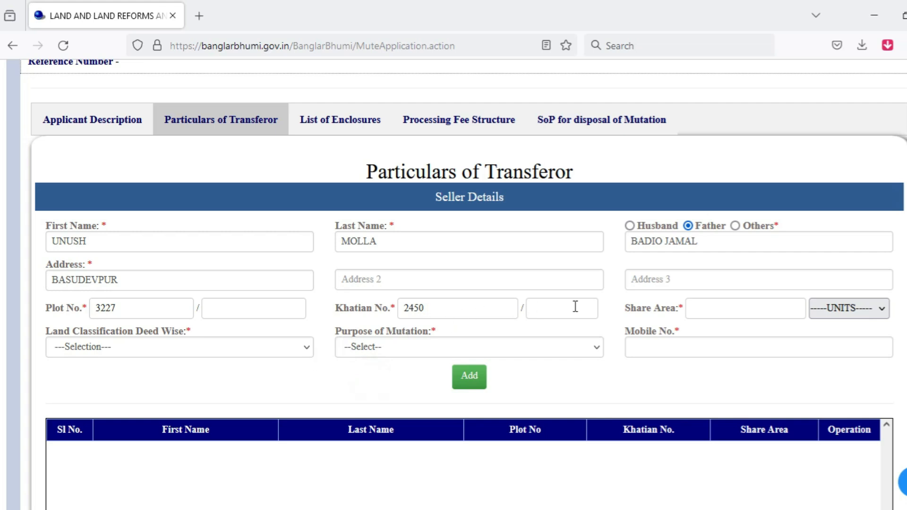
Step: Set the seller's share area to .01 acre
left_click(695, 310)
type(".01")
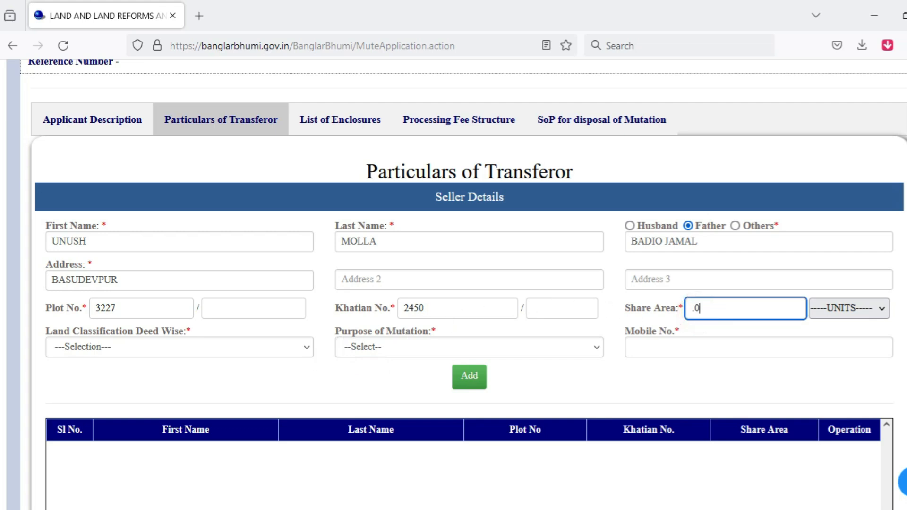
left_click(840, 312)
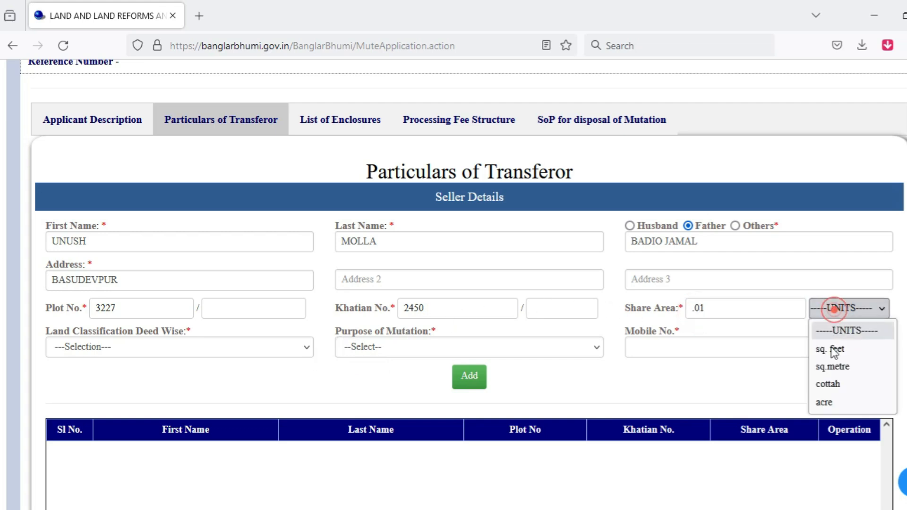
left_click(825, 403)
left_click(651, 391)
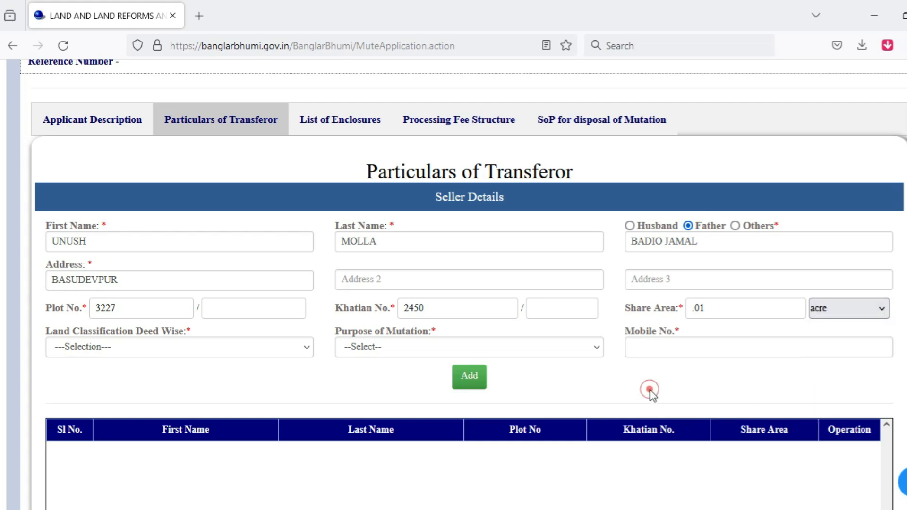
Step: Set the seller's deed-wise land classification to [005] দোয়েম and the purpose of mutation to agriculture
left_click(102, 354)
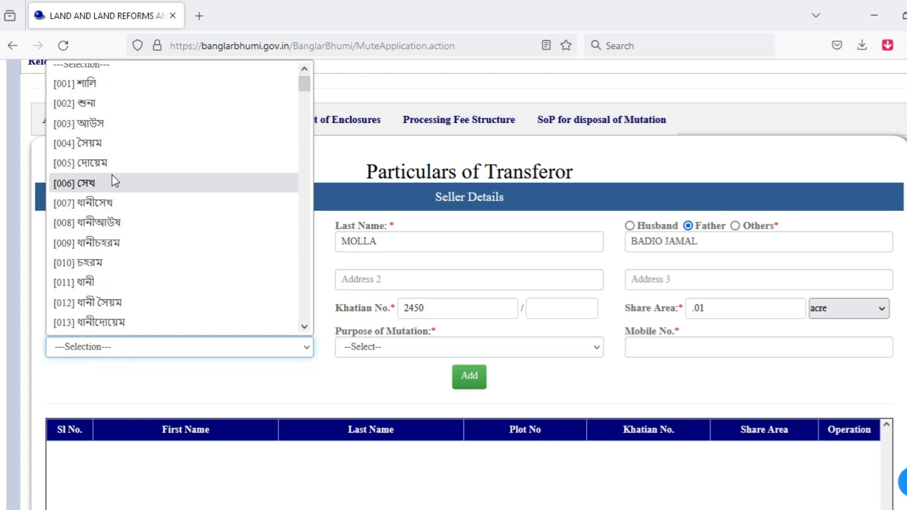
left_click(112, 165)
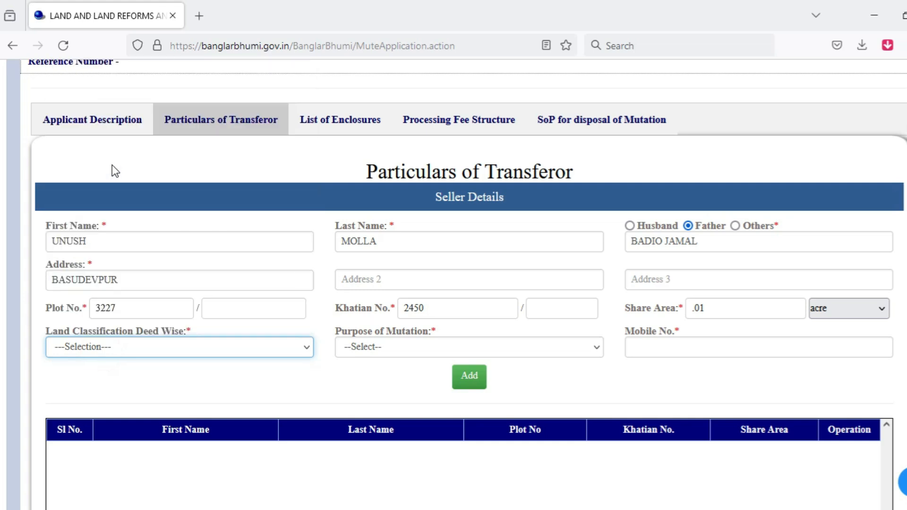
left_click(381, 345)
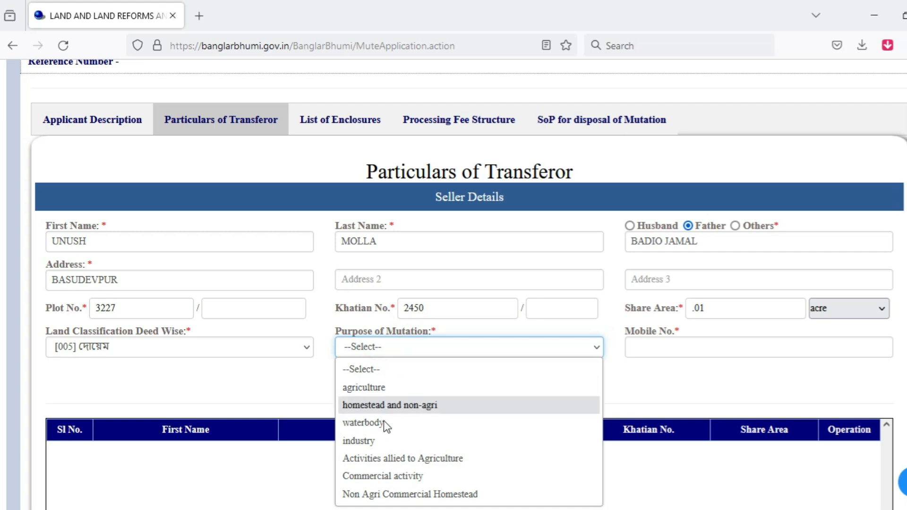
left_click(356, 398)
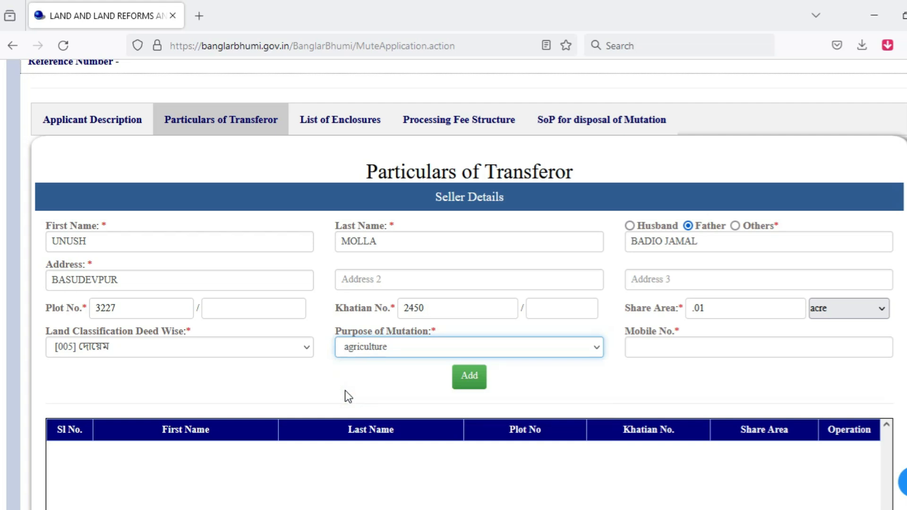
left_click(400, 390)
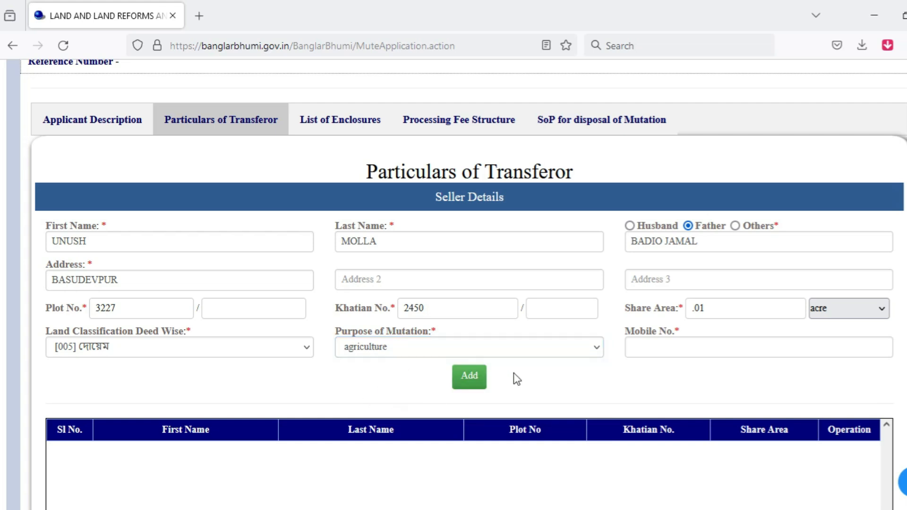
Step: Enter the seller's mobile number and add the seller record to the transferor list
left_click(665, 357)
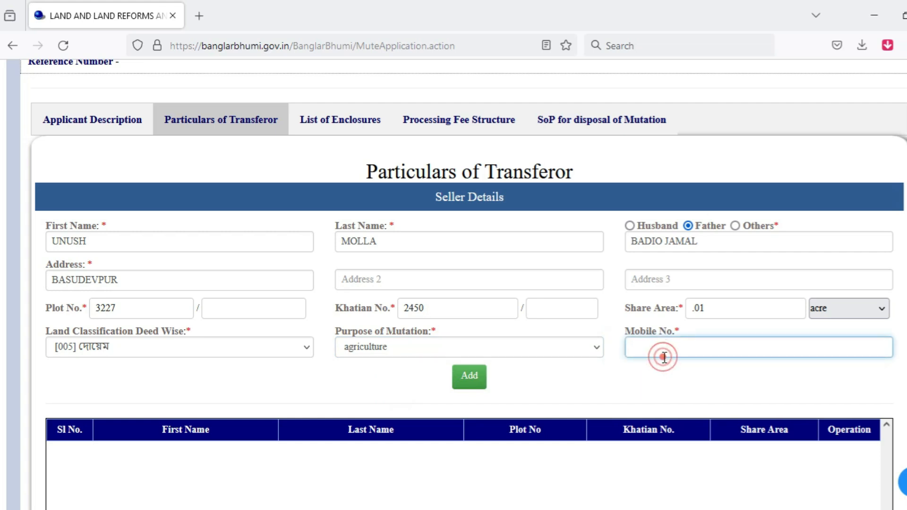
left_click(589, 383)
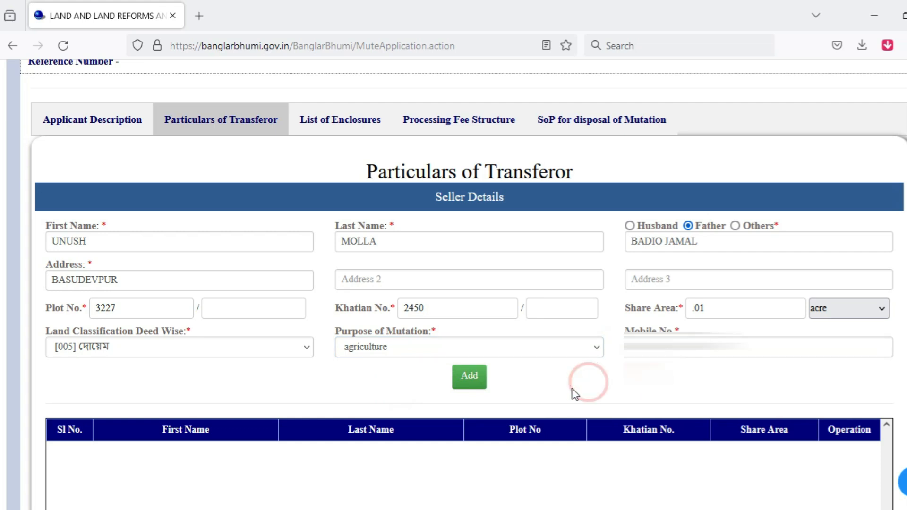
left_click(468, 379)
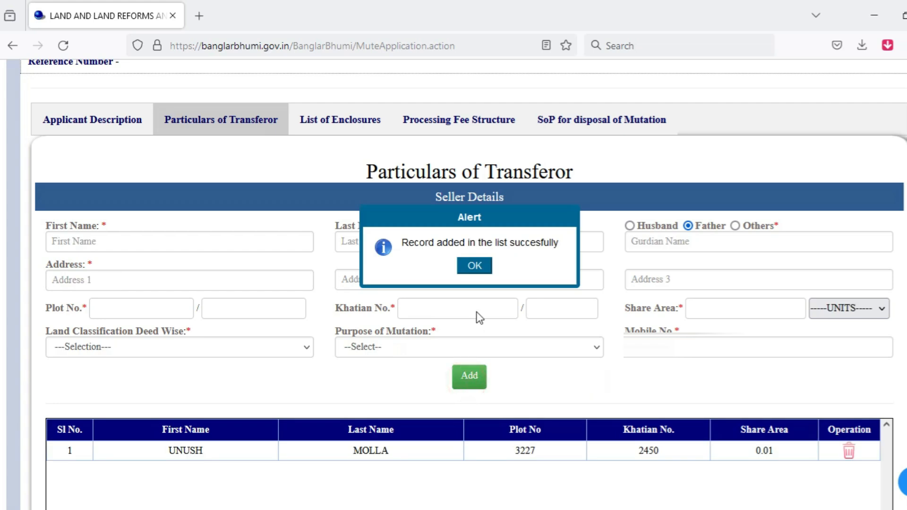
left_click(475, 267)
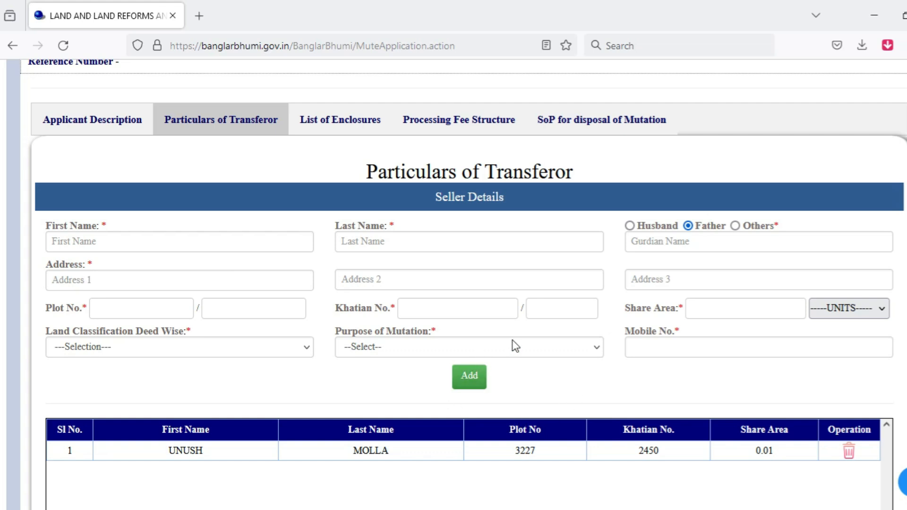
Step: Open the list of enclosures and mark the copy of the registered deed for upload
scroll(514, 340, "down", 2)
scroll(515, 340, "down", 3)
scroll(436, 355, "up", 3)
left_click(325, 125)
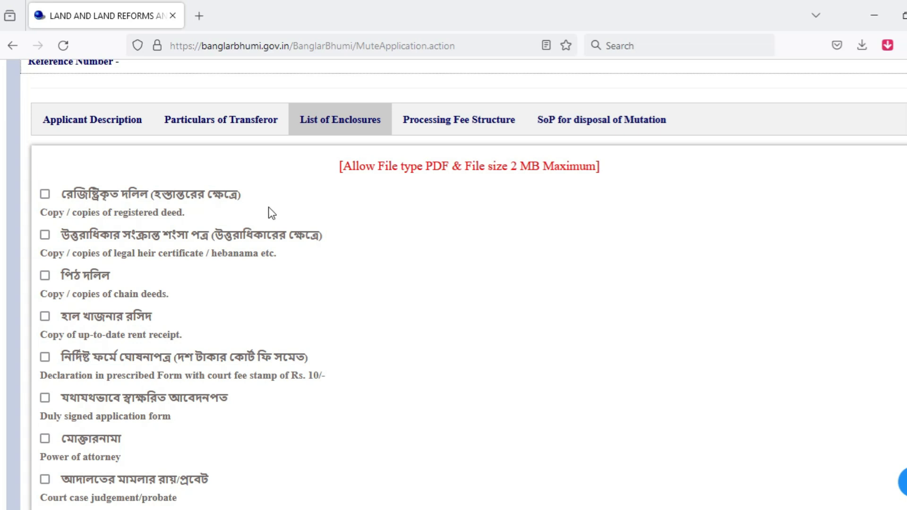
left_click(45, 194)
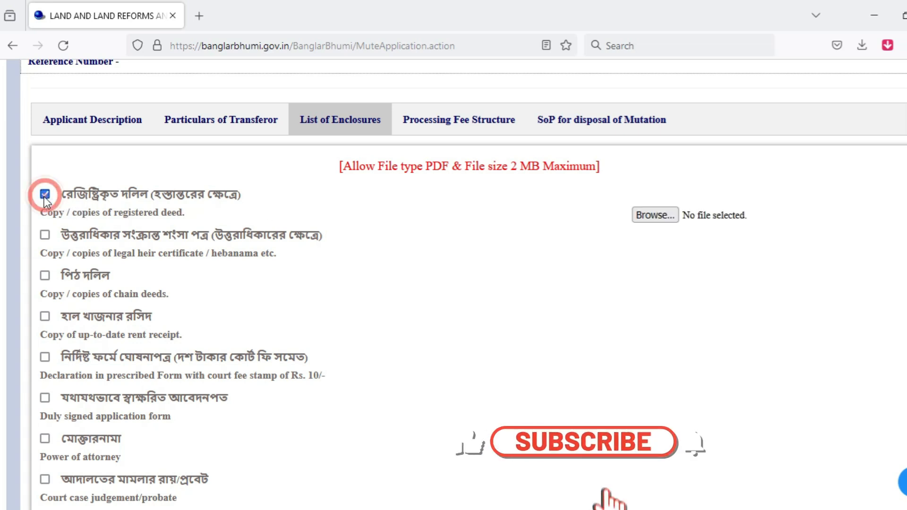
scroll(275, 261, "down", 2)
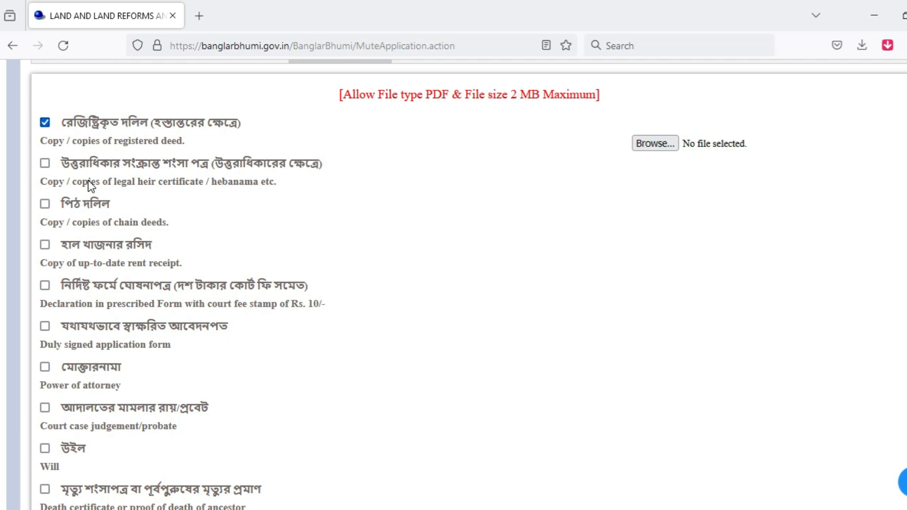
left_click(45, 163)
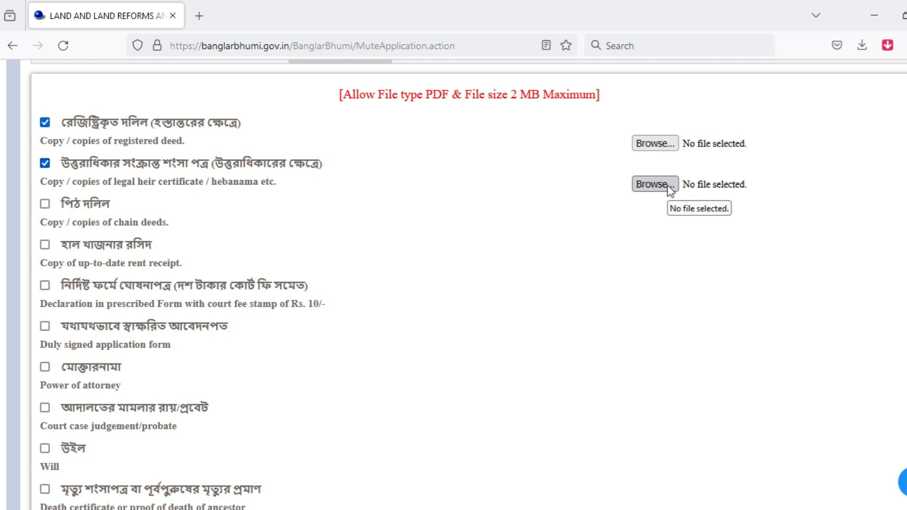
left_click(45, 204)
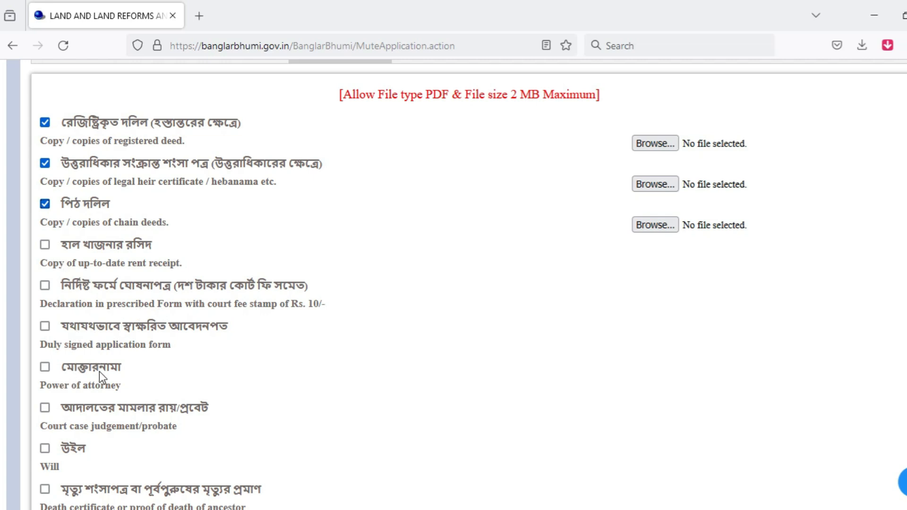
scroll(127, 392, "down", 3)
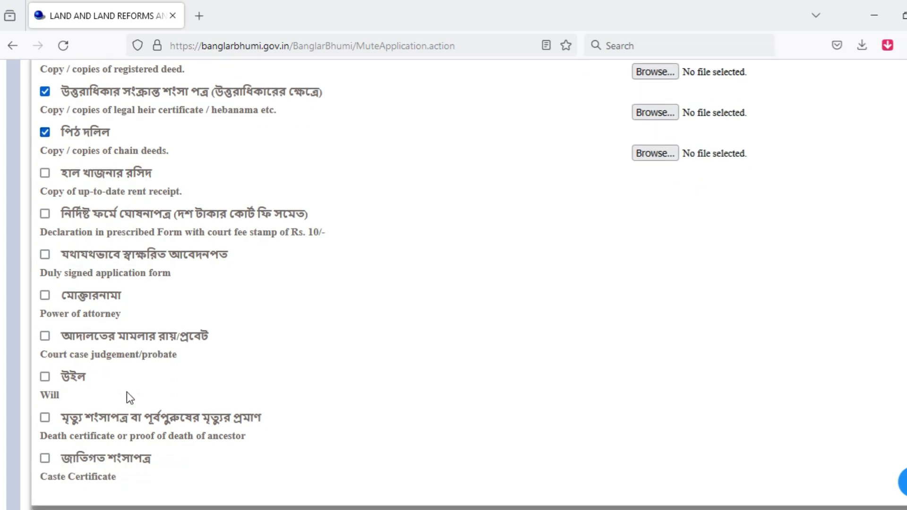
scroll(126, 392, "up", 3)
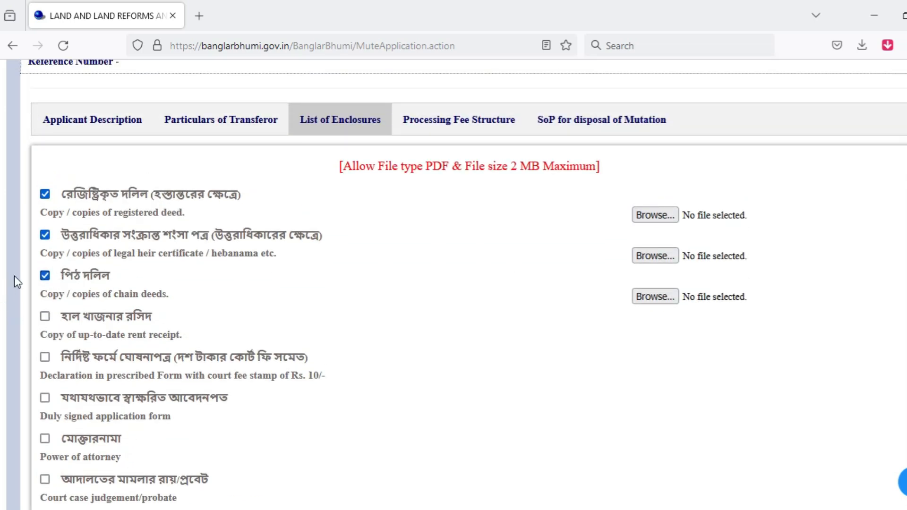
left_click(45, 276)
left_click(45, 235)
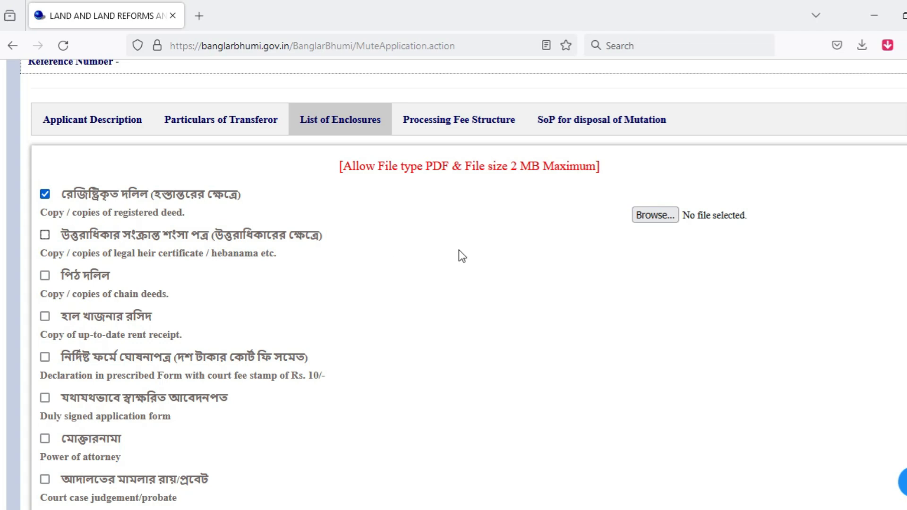
left_click(645, 220)
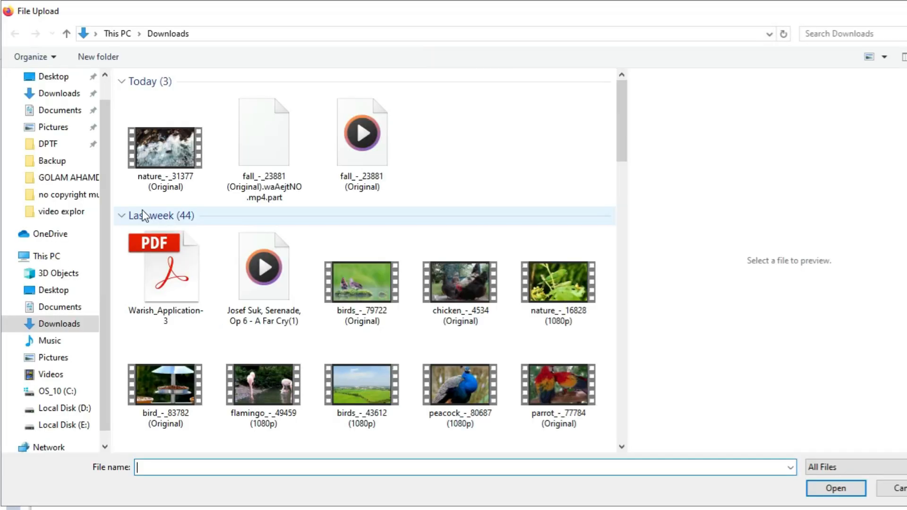
left_click(56, 93)
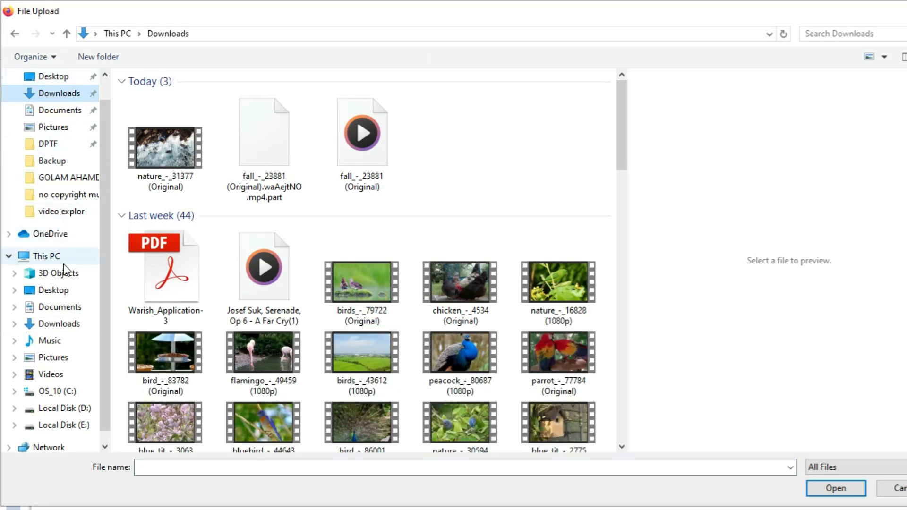
left_click(63, 127)
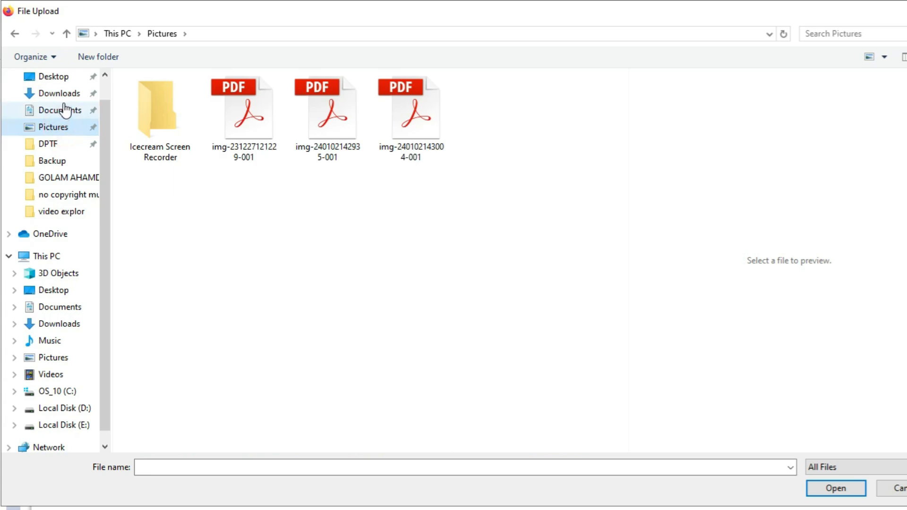
left_click(248, 139)
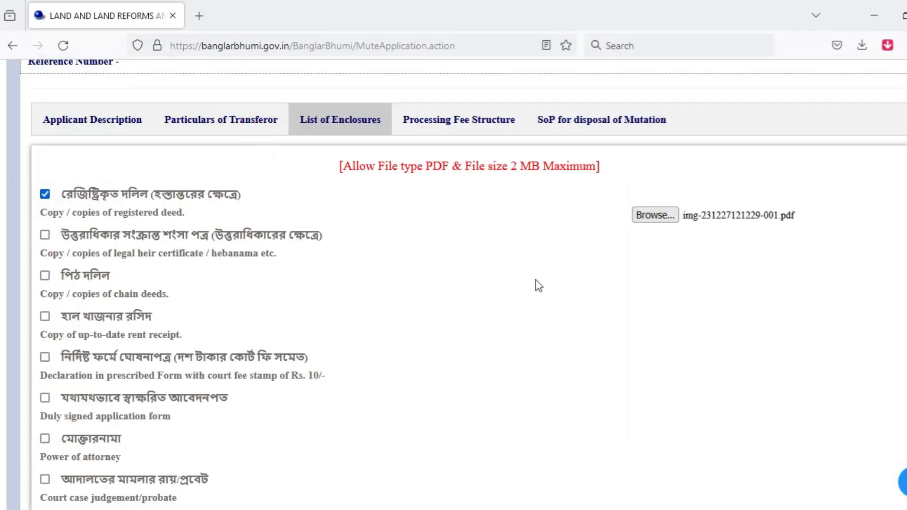
Step: Fill in the captcha characters below the list of enclosures
scroll(535, 279, "down", 1)
scroll(538, 286, "down", 5)
left_click(260, 383)
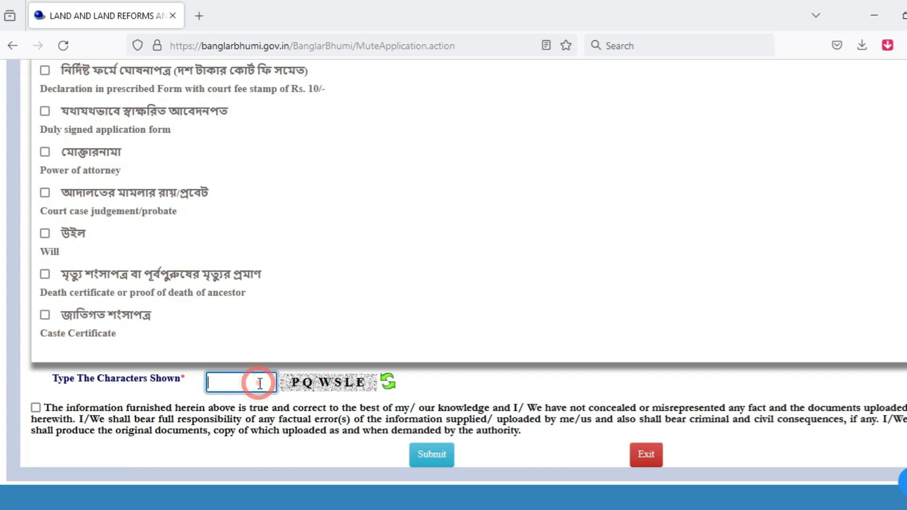
type("PQWSLE")
Step: Accept the declaration that the furnished information is true and submit the mutation application
left_click(35, 407)
left_click(449, 457)
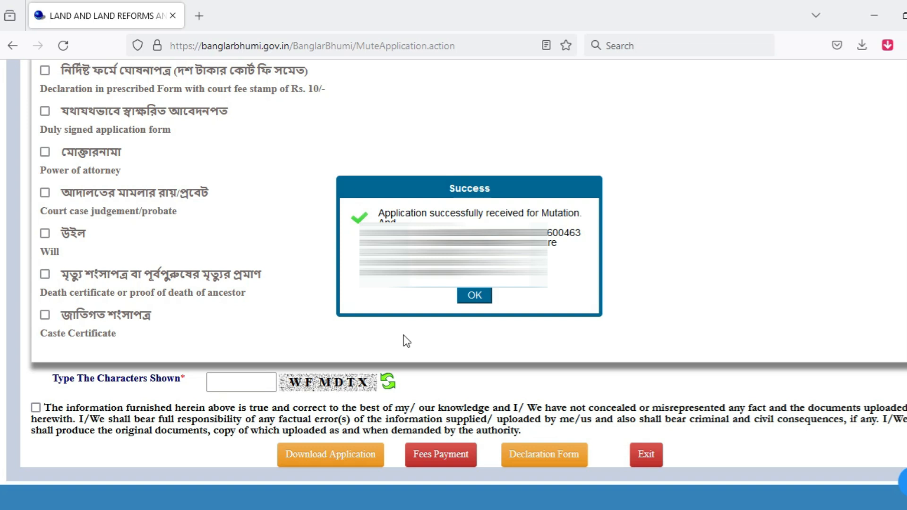
left_click(467, 294)
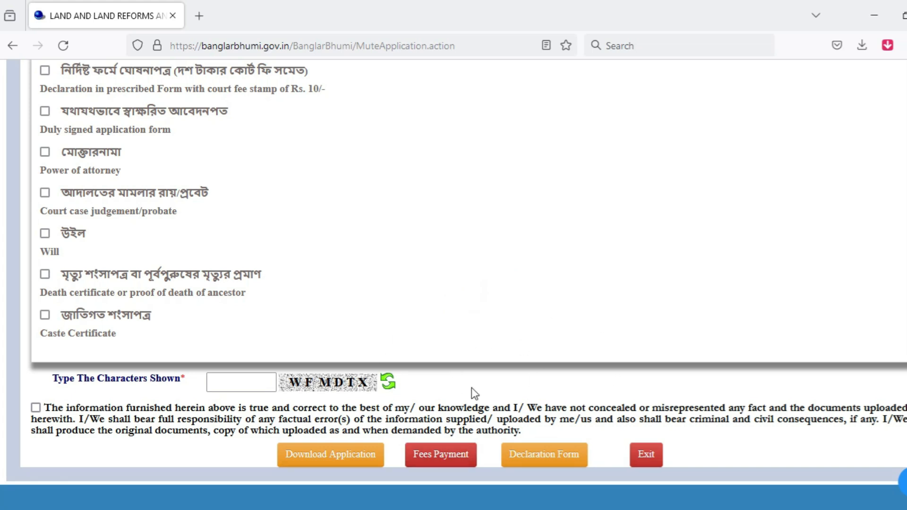
Step: Go to the fees payment page, dismiss its disclaimer, and enter the captcha to view the application's fee details
left_click(431, 461)
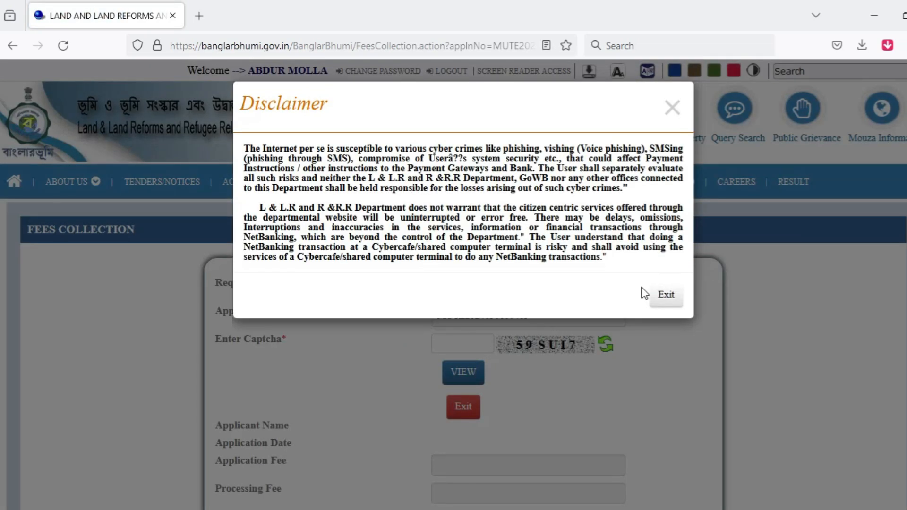
left_click(660, 291)
left_click(470, 347)
type("59S")
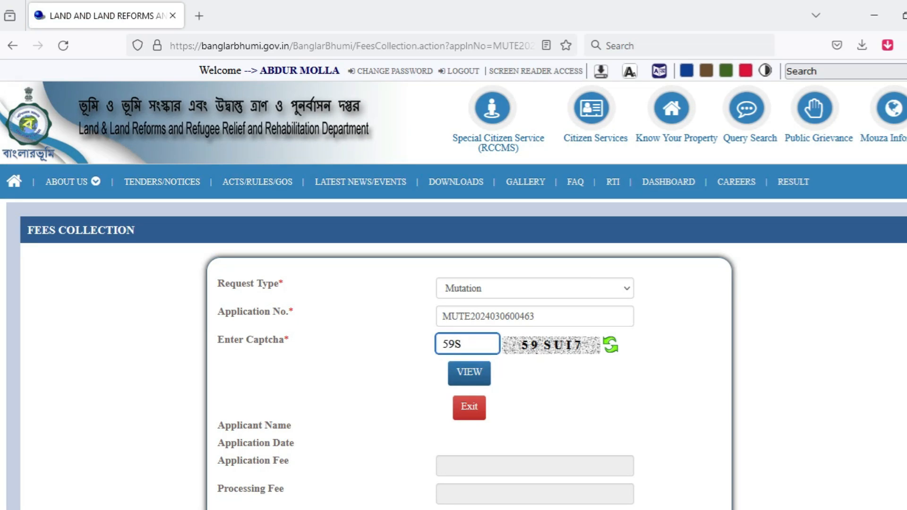
type("UI7")
left_click(471, 374)
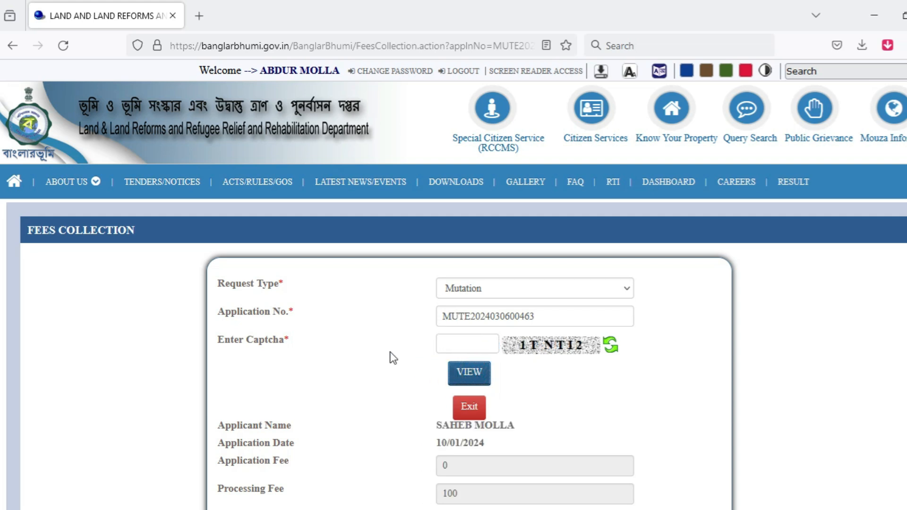
Step: Choose SBI Epay as the GRIPS payment method for the mutation fee
scroll(390, 359, "down", 3)
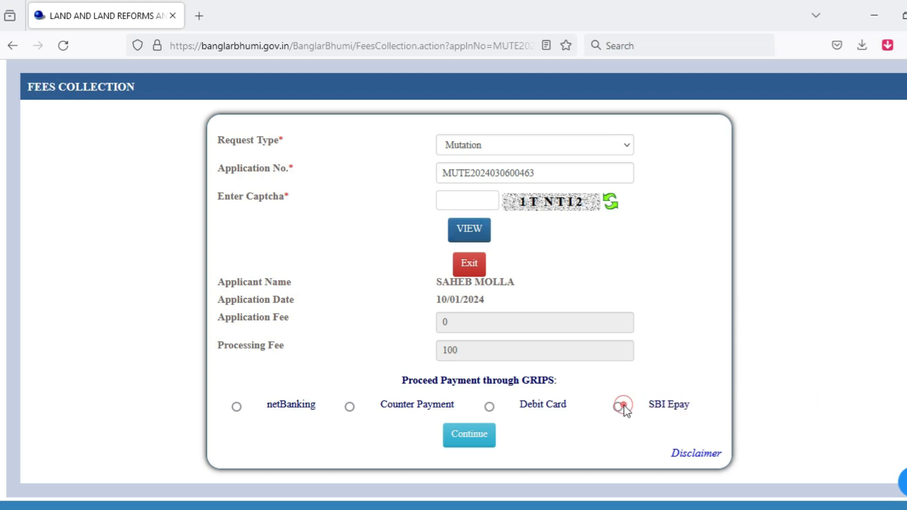
left_click(618, 406)
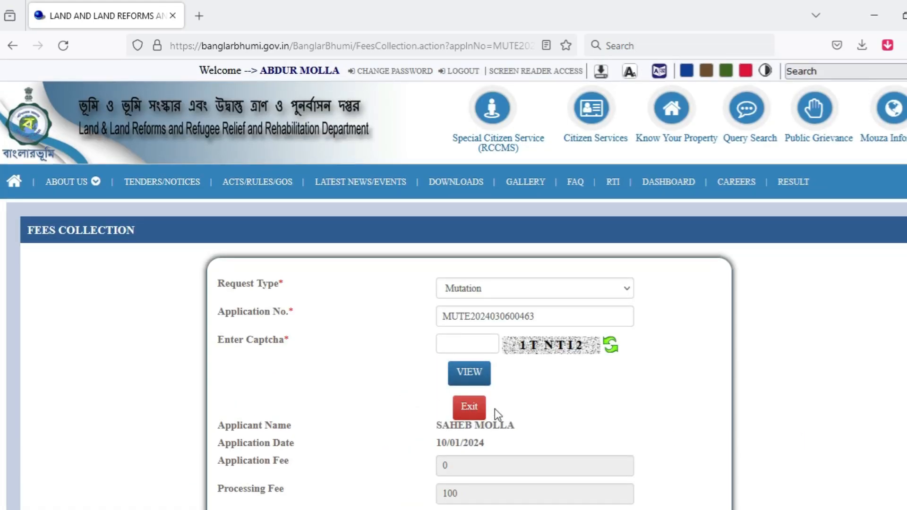